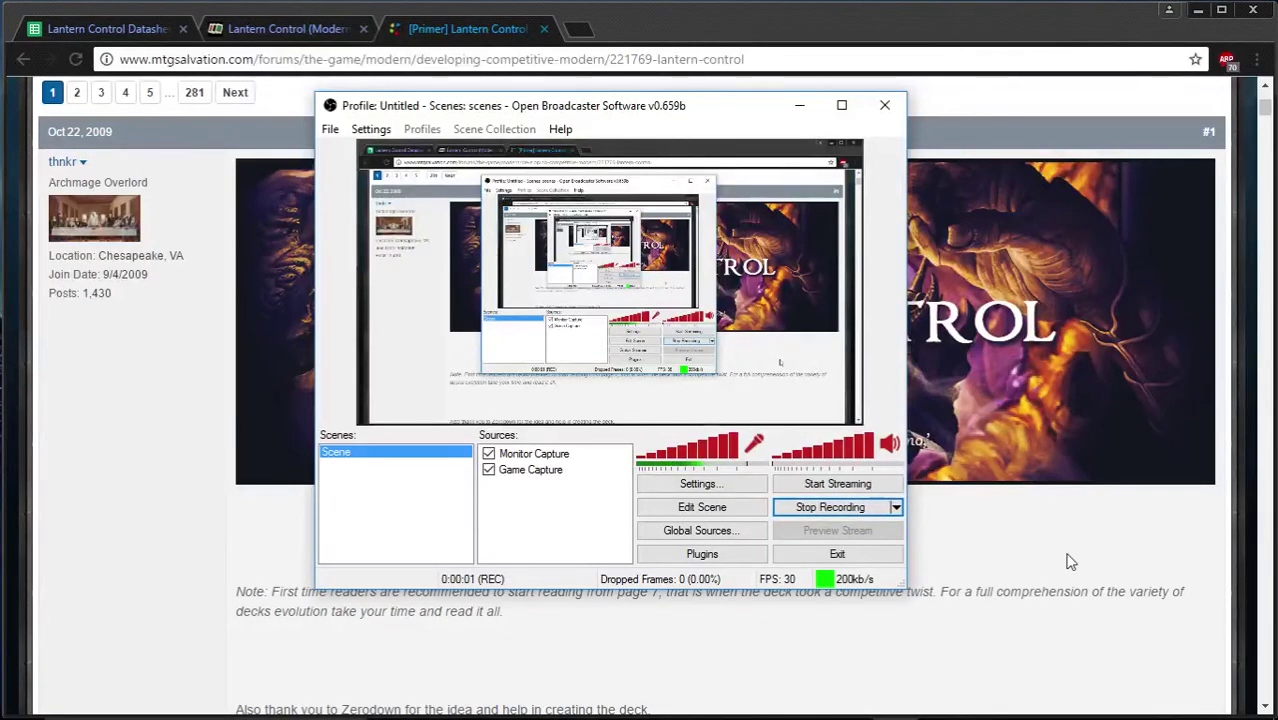
Step: Go to the Specific Matchup Tips (w/Sideboard Recommendations) section of the Lantern Control primer
{"action": "left_click", "coordinate": [1067, 560]}
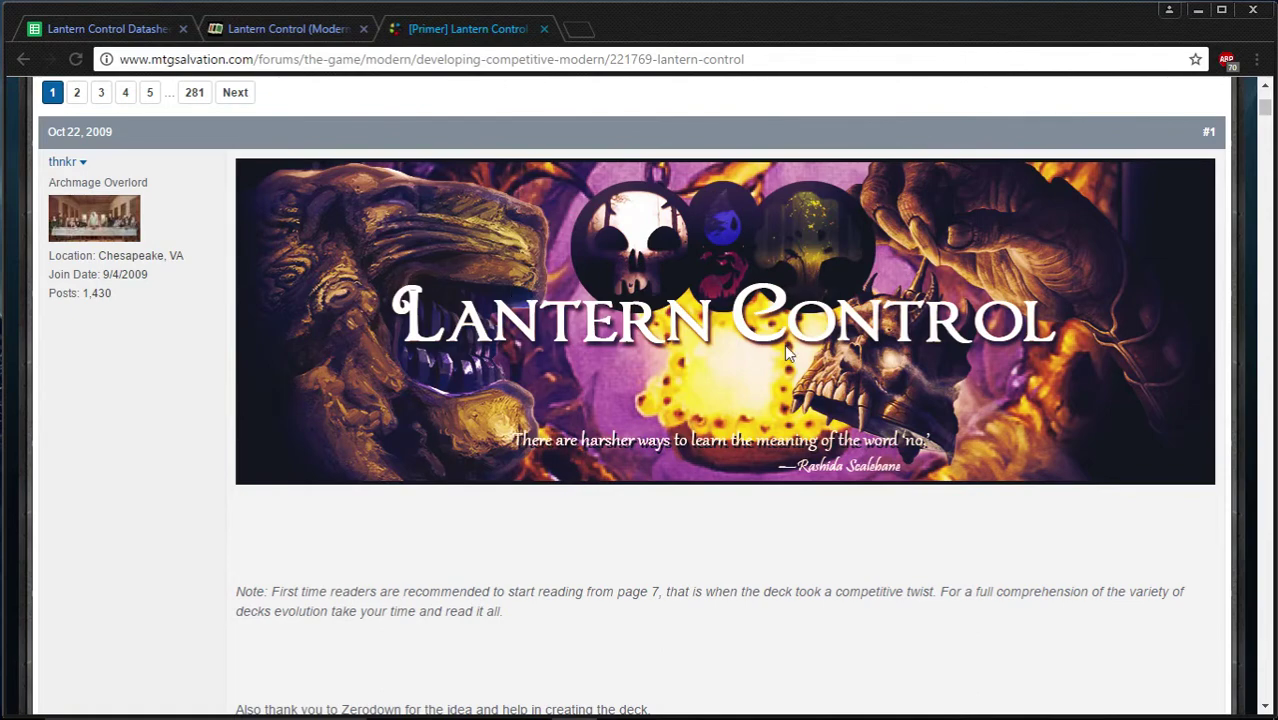
{"action": "scroll", "coordinate": [784, 344], "scroll_direction": "down", "scroll_amount": 5}
{"action": "scroll", "coordinate": [786, 346], "scroll_direction": "down", "scroll_amount": 1}
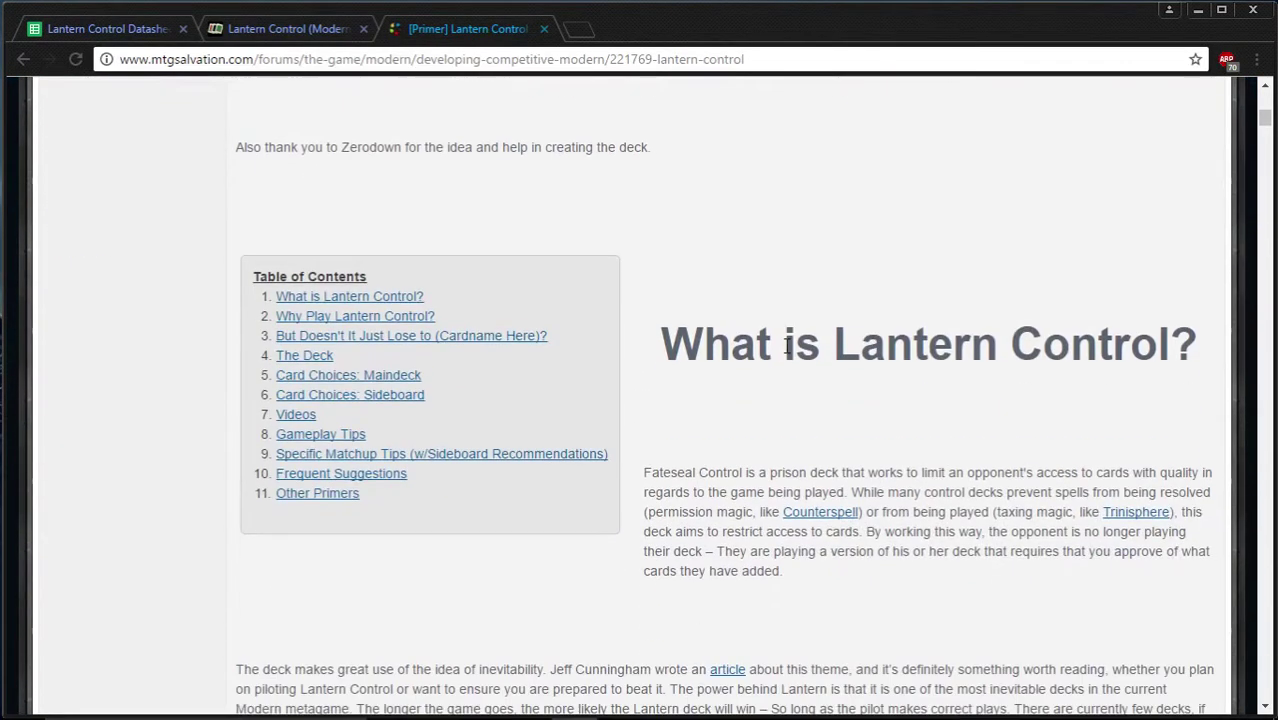
{"action": "left_click", "coordinate": [496, 457]}
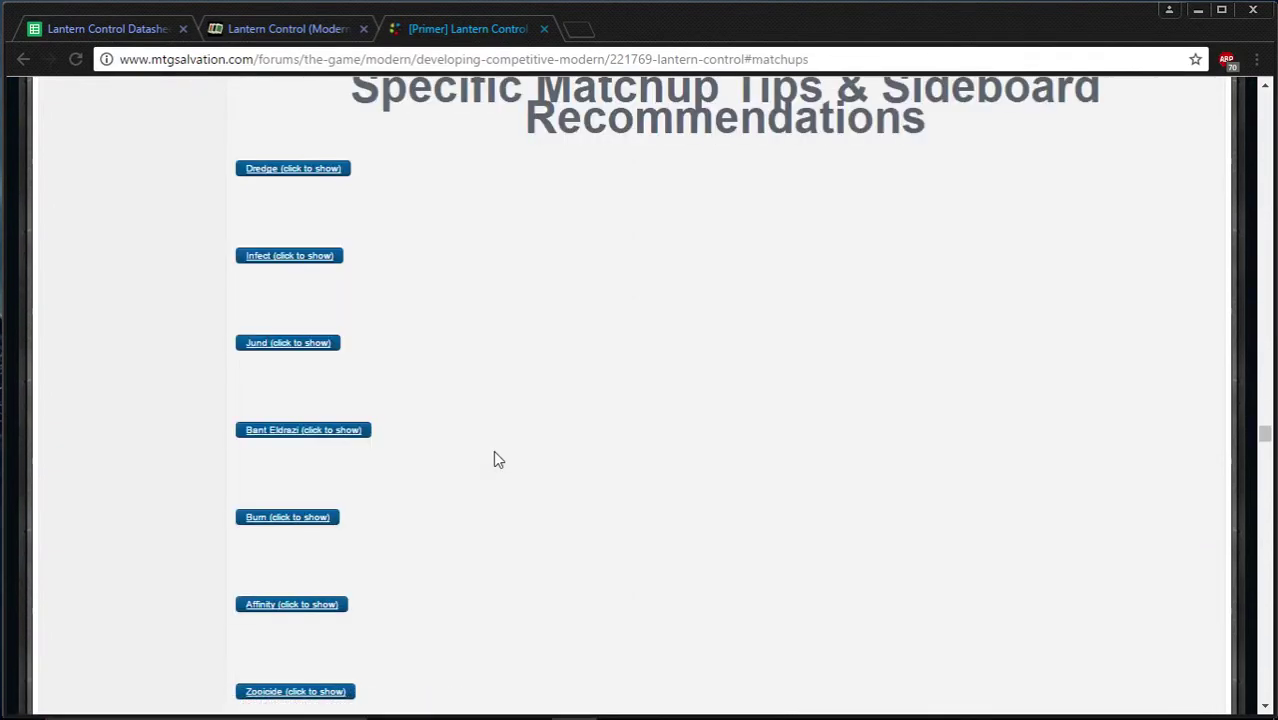
Step: Expand the Dredge and Infect matchup tips to look them over, and collapse each one again
{"action": "left_click", "coordinate": [296, 171]}
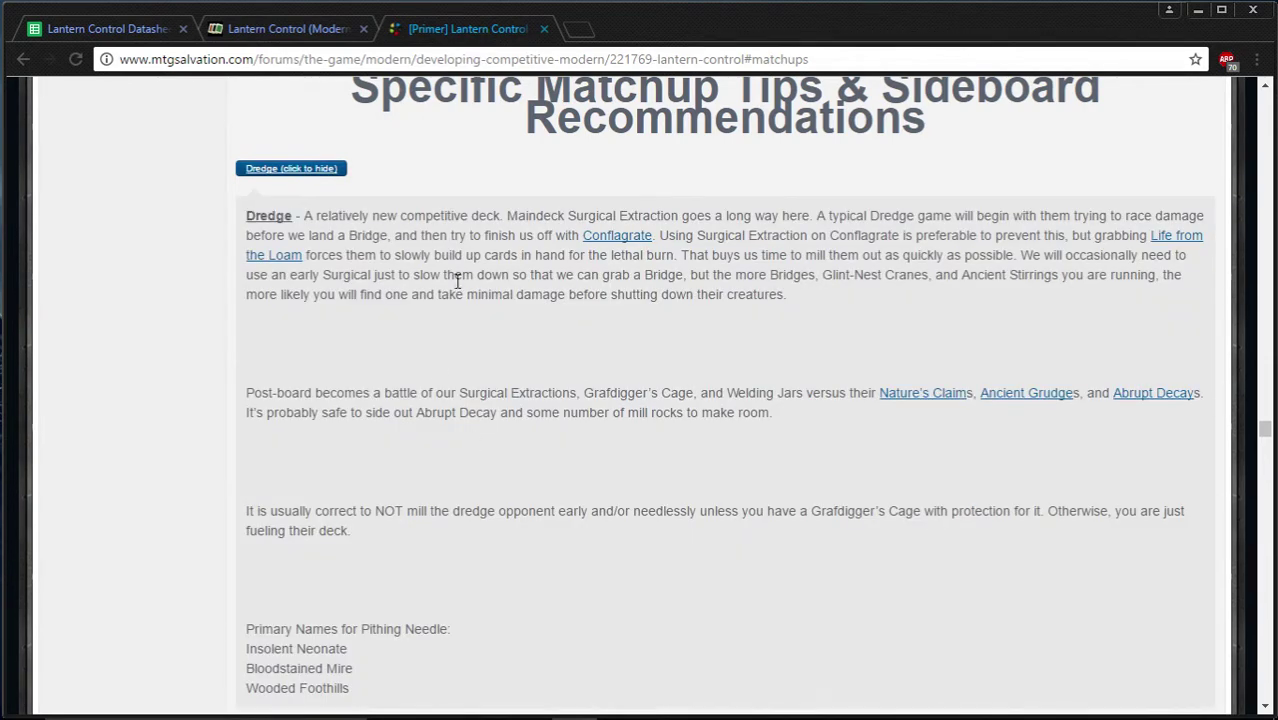
{"action": "scroll", "coordinate": [403, 280], "scroll_direction": "down", "scroll_amount": 3}
{"action": "scroll", "coordinate": [403, 280], "scroll_direction": "up", "scroll_amount": 3}
{"action": "left_click", "coordinate": [305, 175]}
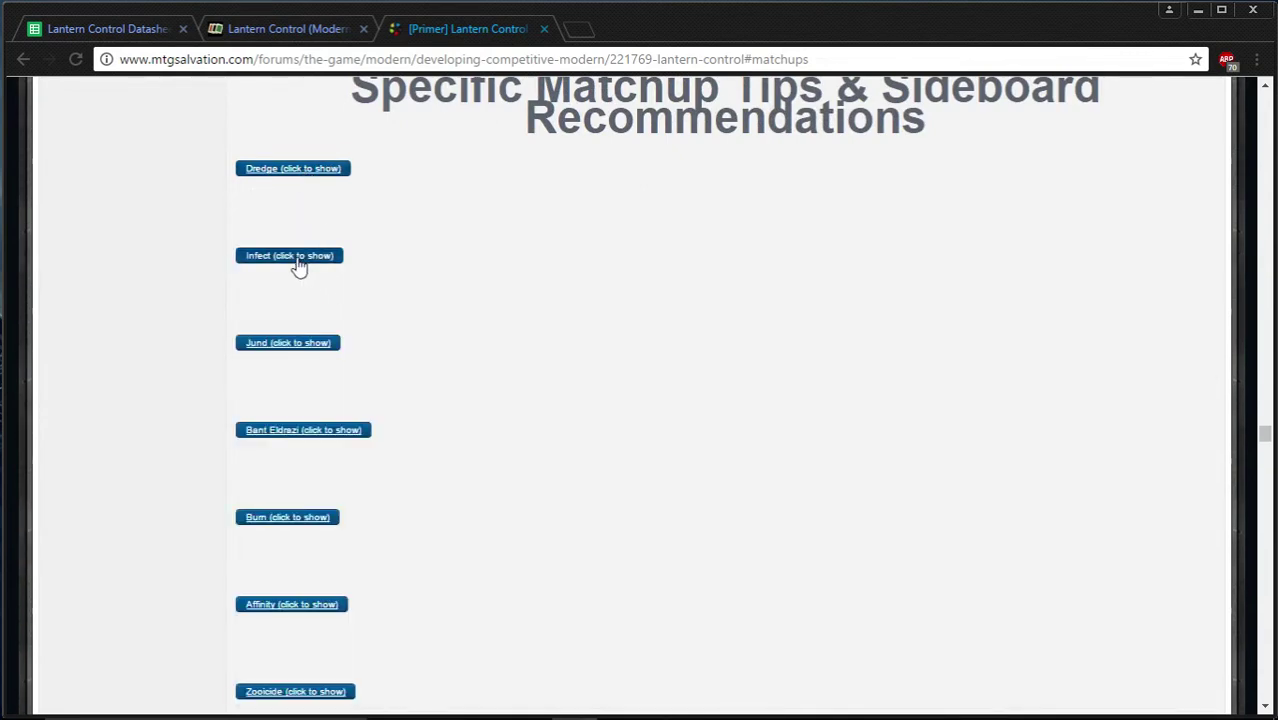
{"action": "left_click", "coordinate": [300, 258]}
{"action": "left_click", "coordinate": [292, 257]}
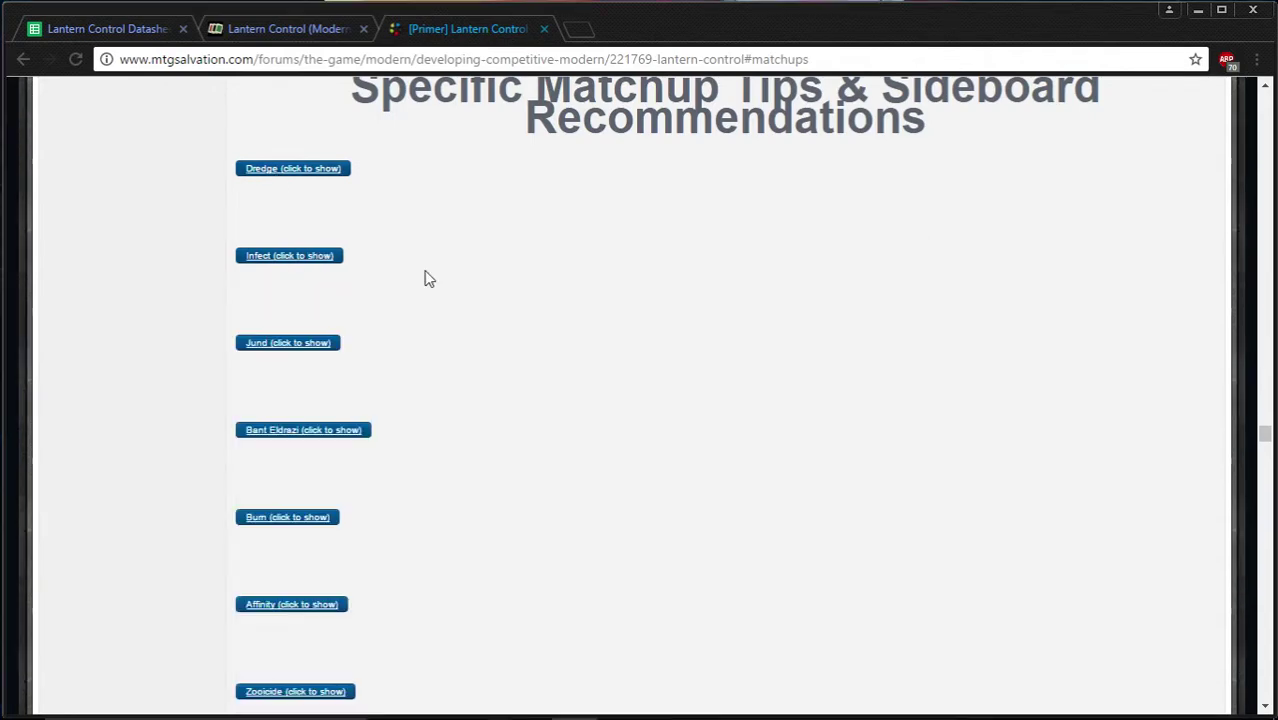
Step: Look through the remaining matchup entries down to Ad Nauseum and return to the primer's table of contents
{"action": "scroll", "coordinate": [425, 277], "scroll_direction": "down", "scroll_amount": 3}
{"action": "scroll", "coordinate": [303, 447], "scroll_direction": "down", "scroll_amount": 3}
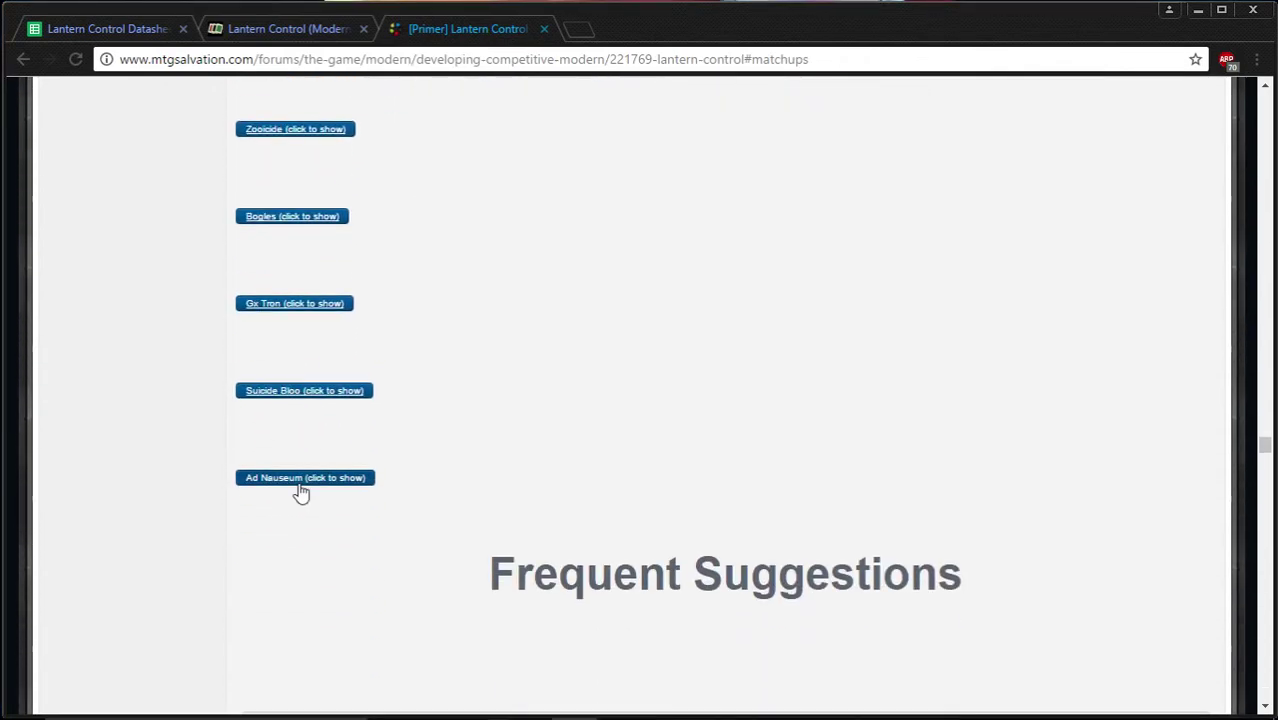
{"action": "scroll", "coordinate": [507, 331], "scroll_direction": "up", "scroll_amount": 9}
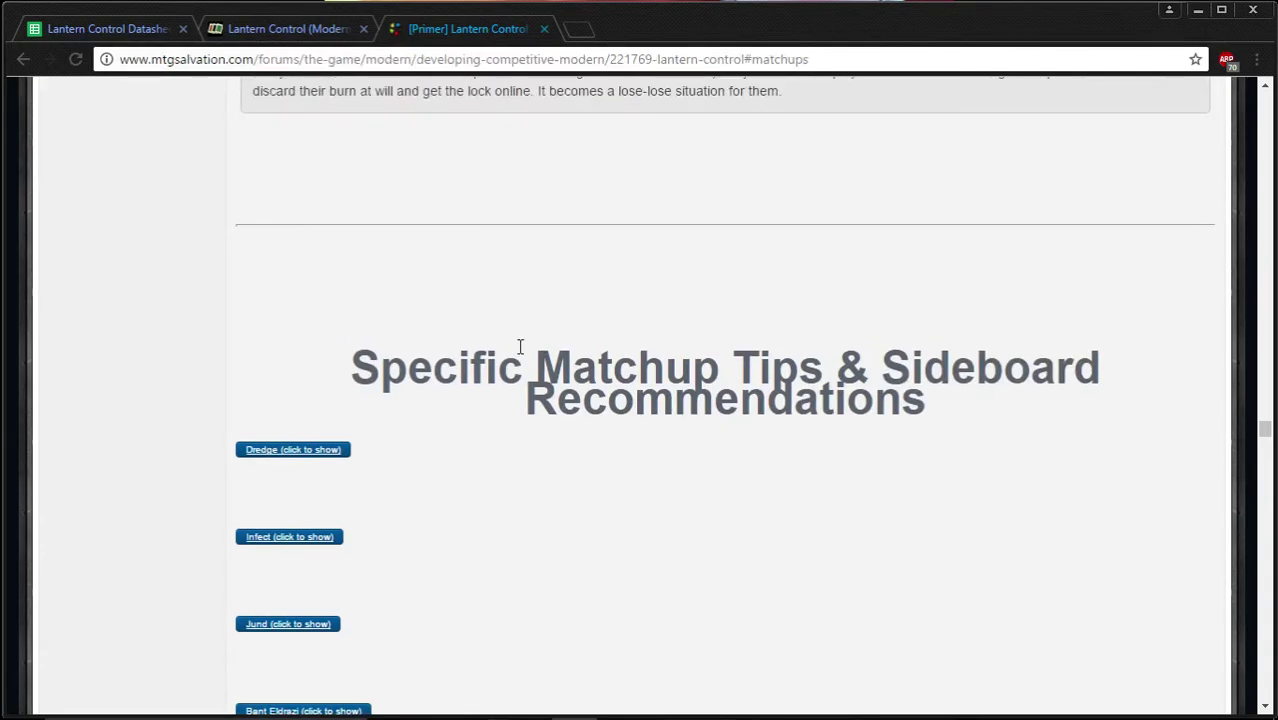
{"action": "scroll", "coordinate": [520, 346], "scroll_direction": "up", "scroll_amount": 15}
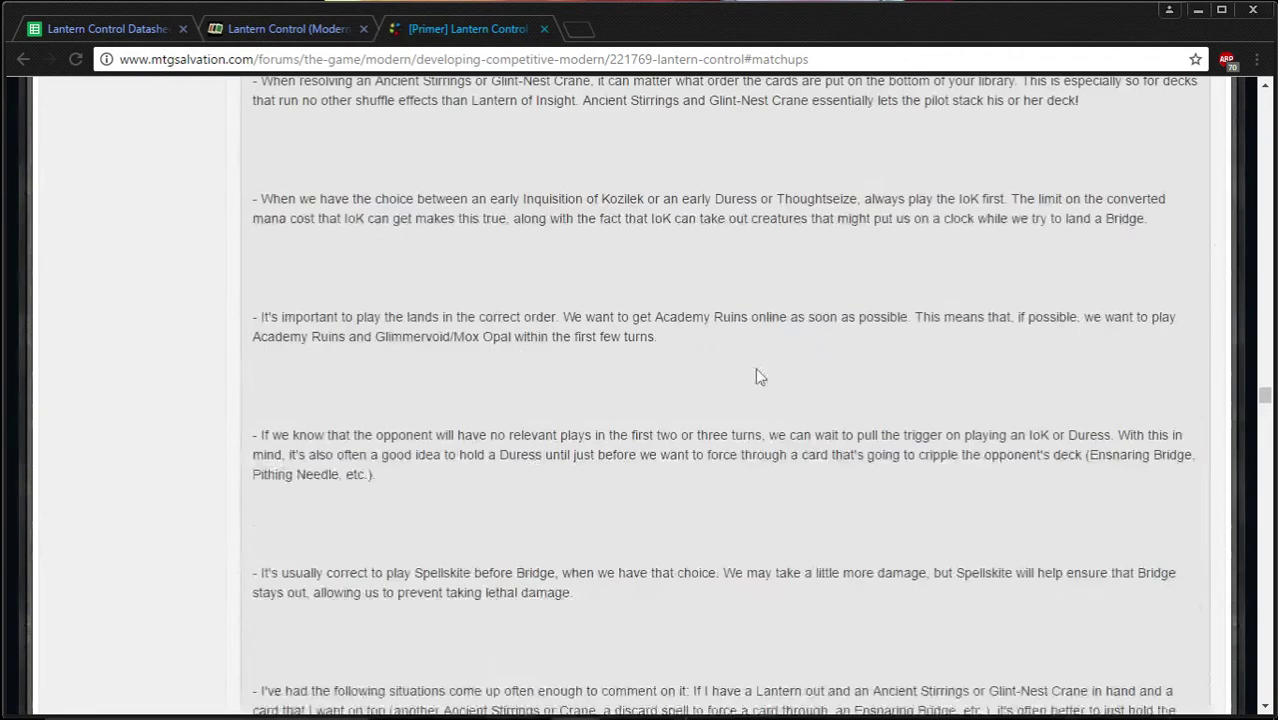
{"action": "left_click_drag", "start_coordinate": [1265, 395], "coordinate": [1267, 117]}
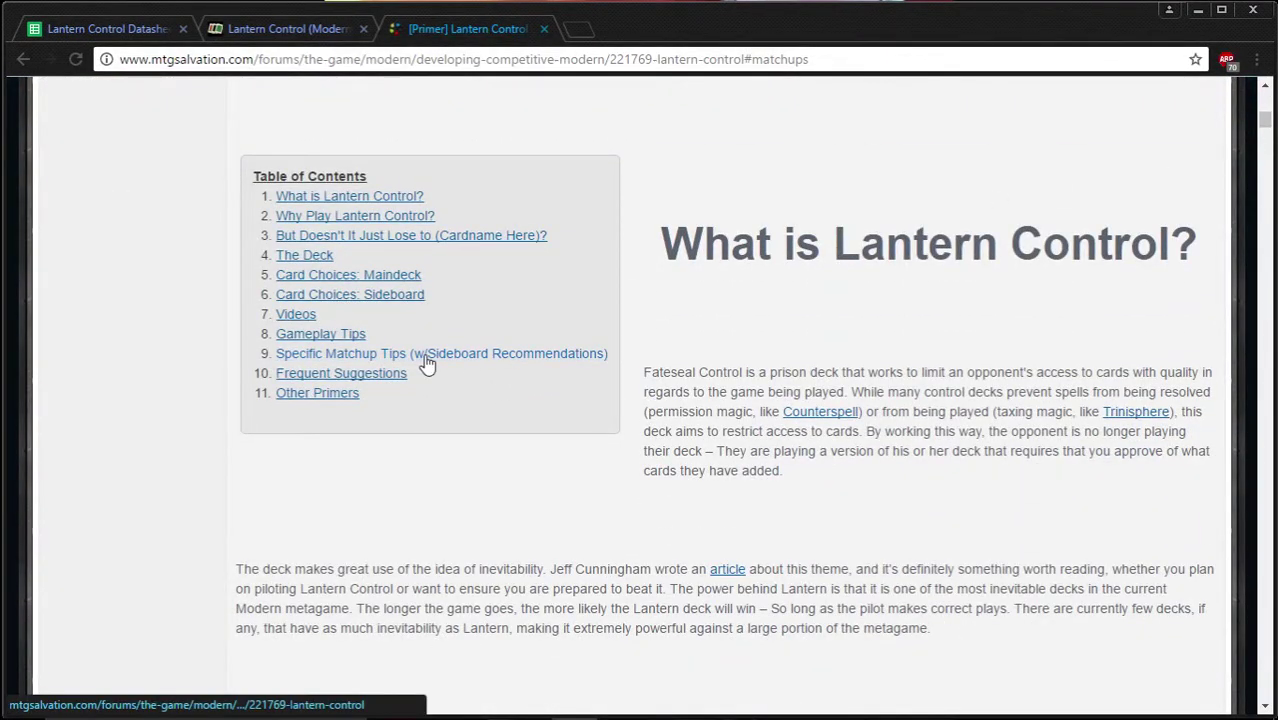
Step: Switch to the Lantern Control Datasheet and go through row 2's archetype, play/draw and win/lose entries
{"action": "left_click", "coordinate": [125, 28]}
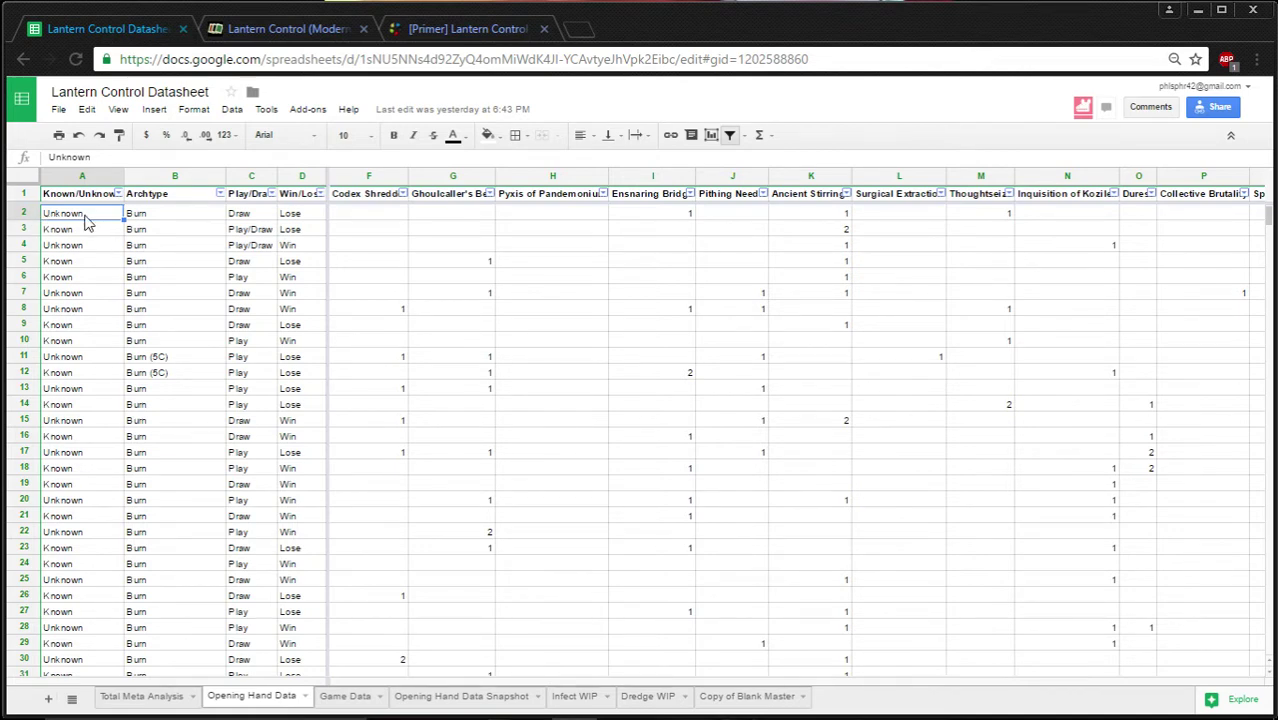
{"action": "left_click", "coordinate": [172, 222]}
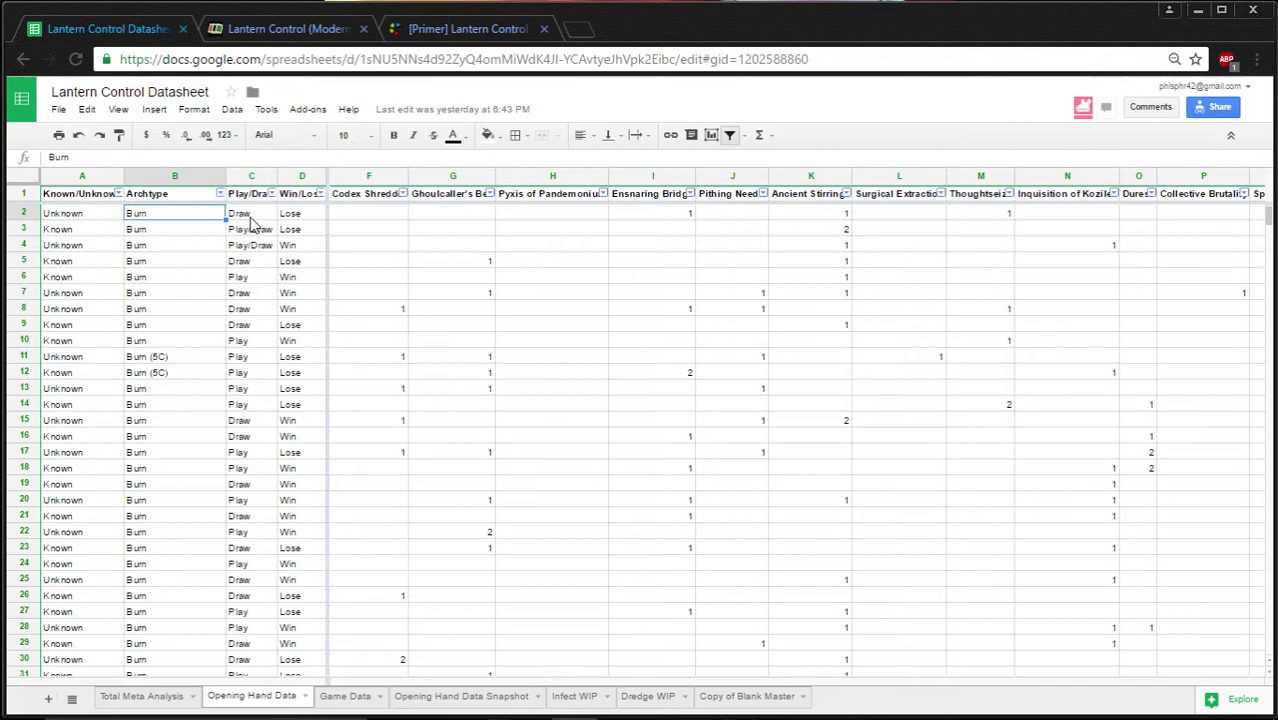
{"action": "left_click", "coordinate": [251, 218]}
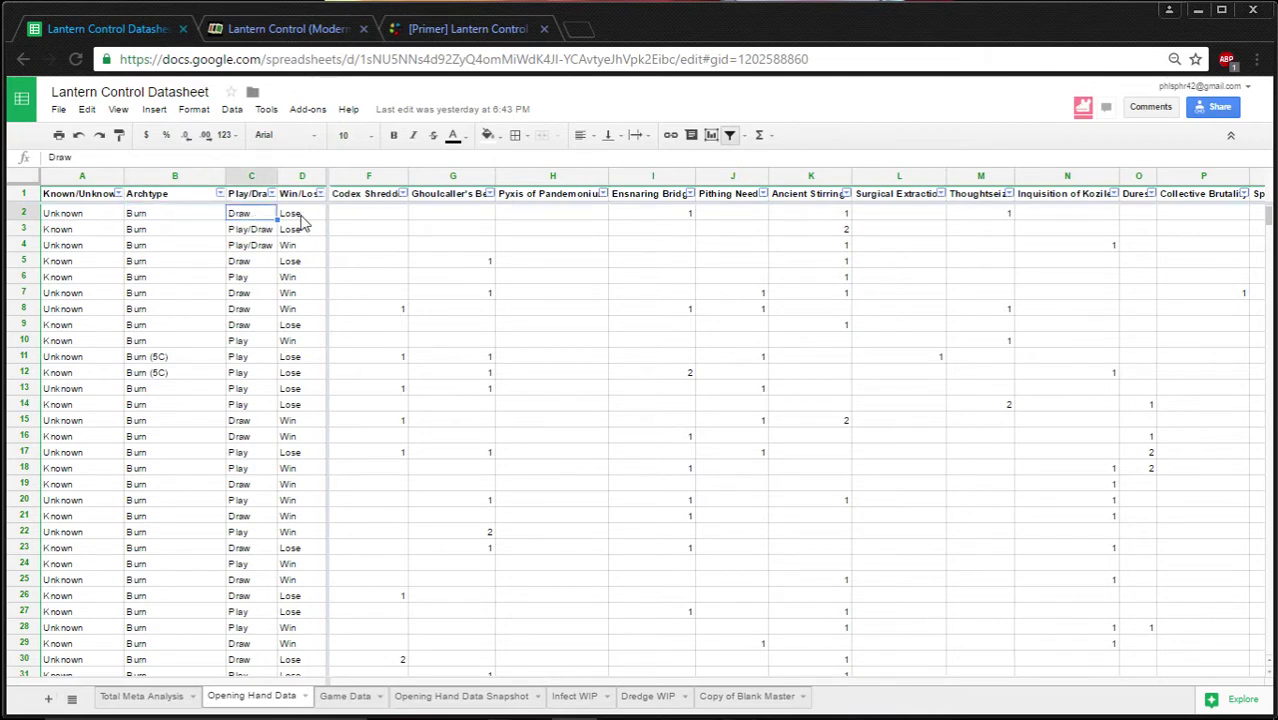
{"action": "left_click", "coordinate": [302, 217]}
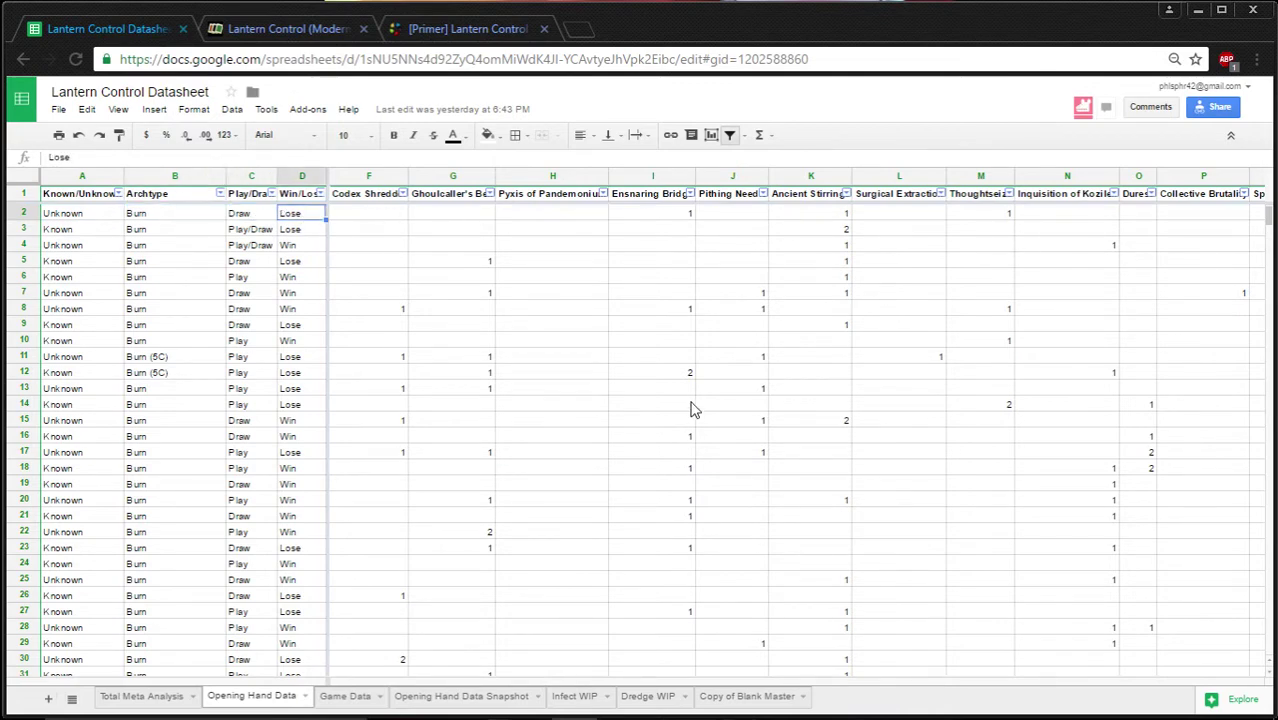
Step: Go through the card columns of row 2 from Inquisition of Kozilek to the summary columns at the row's end
{"action": "left_click", "coordinate": [1075, 218]}
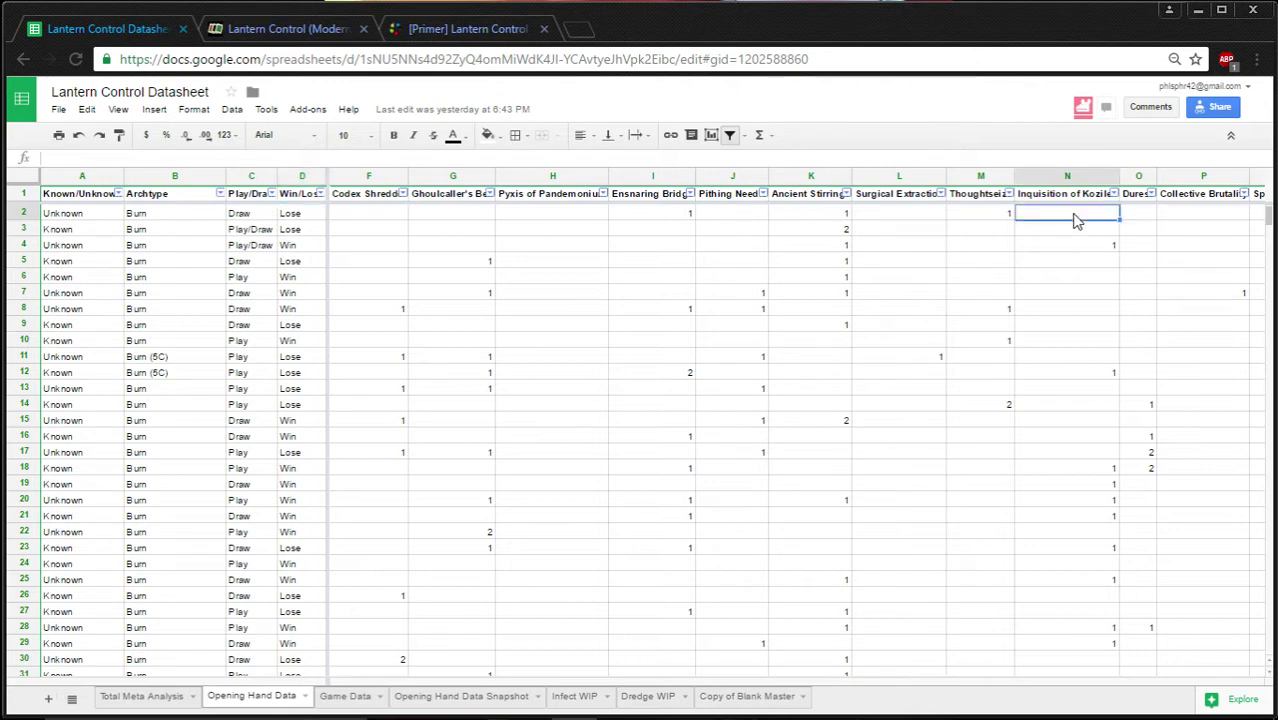
{"action": "key", "text": "Right"}
{"action": "key", "text": "Right"}
{"action": "key", "text": "Right"}
{"action": "key", "text": "Right"}
{"action": "key", "text": "Right"}
{"action": "key", "text": "Right"}
{"action": "key", "text": "Right"}
{"action": "key", "text": "Right"}
{"action": "key", "text": "Right"}
{"action": "key", "text": "Right"}
{"action": "key", "text": "Right"}
{"action": "key", "text": "Right"}
{"action": "key", "text": "Right"}
{"action": "key", "text": "Right"}
{"action": "key", "text": "Right"}
{"action": "key", "text": "Right"}
{"action": "key", "text": "Right"}
{"action": "key", "text": "Right"}
{"action": "key", "text": "Right"}
{"action": "key", "text": "Right"}
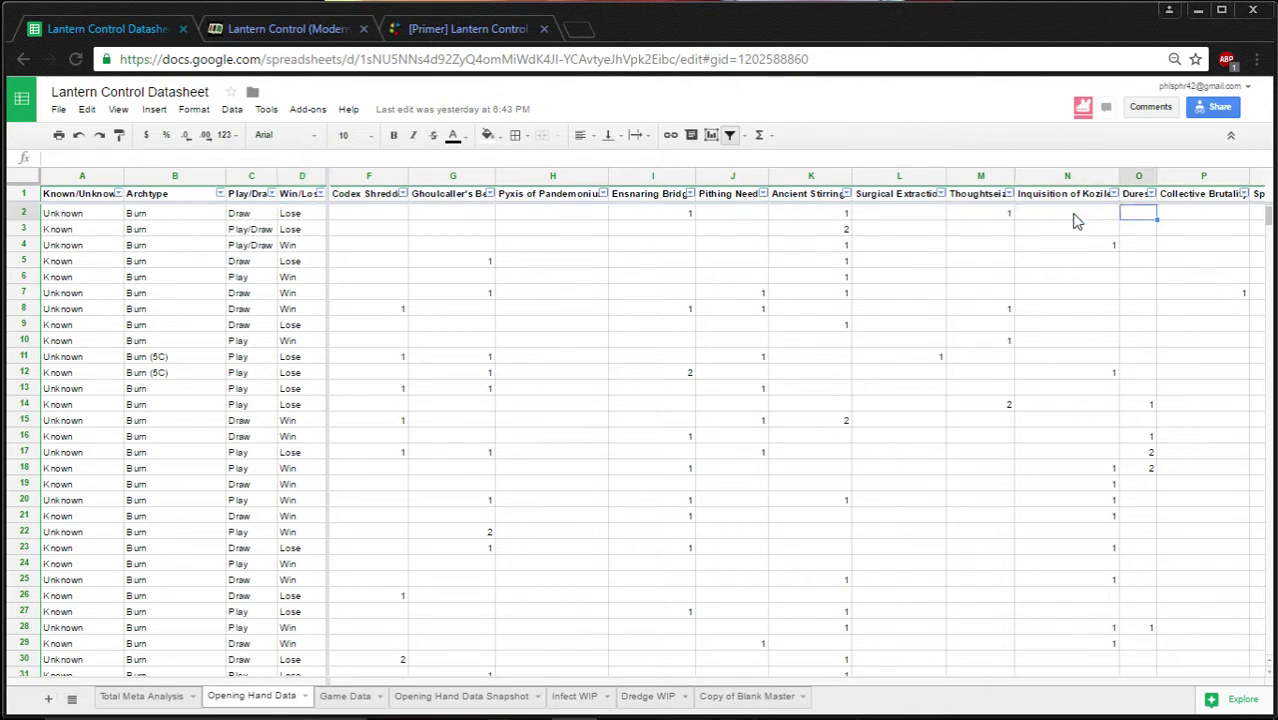
{"action": "key", "text": "Right"}
{"action": "key", "text": "Right"}
{"action": "key", "text": "Right"}
{"action": "key", "text": "Right"}
{"action": "key", "text": "Right"}
{"action": "key", "text": "Right"}
{"action": "key", "text": "Right"}
{"action": "key", "text": "Right"}
{"action": "key", "text": "Right"}
{"action": "key", "text": "Right"}
{"action": "key", "text": "Right"}
{"action": "key", "text": "Right"}
{"action": "key", "text": "Right"}
{"action": "key", "text": "Right"}
{"action": "key", "text": "Right"}
{"action": "key", "text": "Right"}
{"action": "key", "text": "Right"}
{"action": "key", "text": "Right"}
{"action": "key", "text": "Right"}
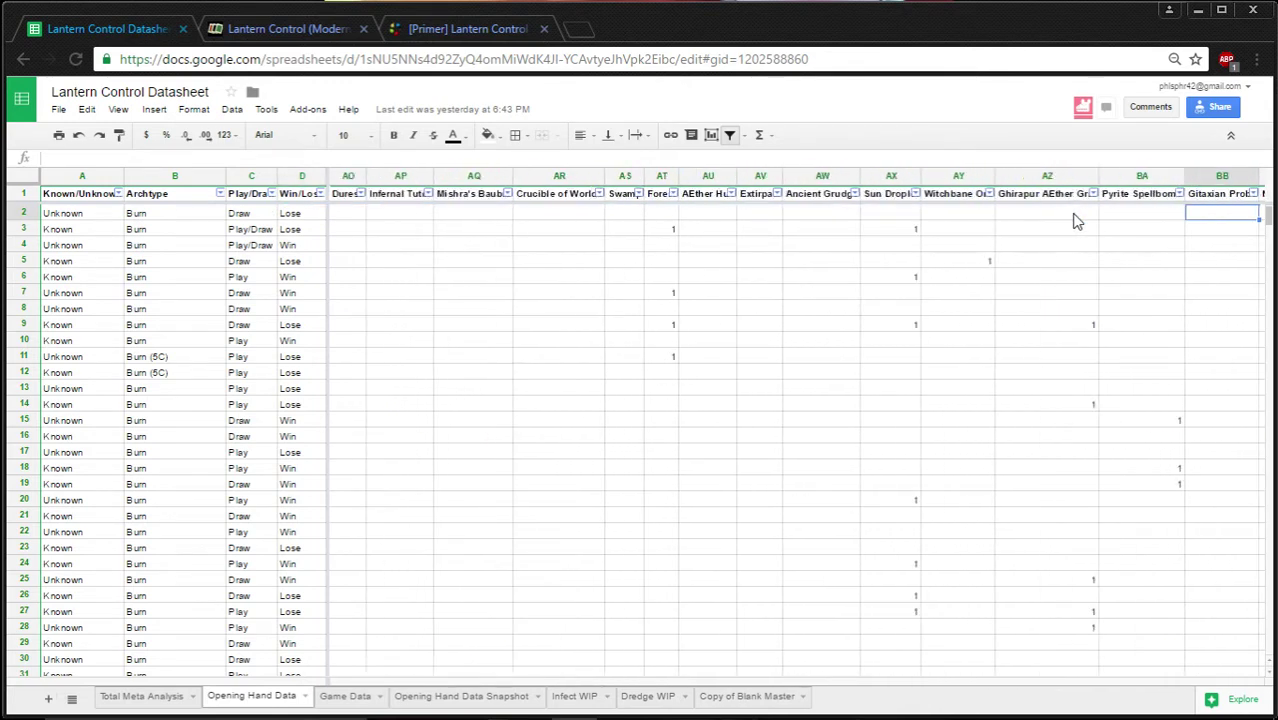
Step: Inspect row 2's formulas for both lands-in-opener columns and the cards-in-opener column
{"action": "key", "text": "Left"}
{"action": "key", "text": "Left"}
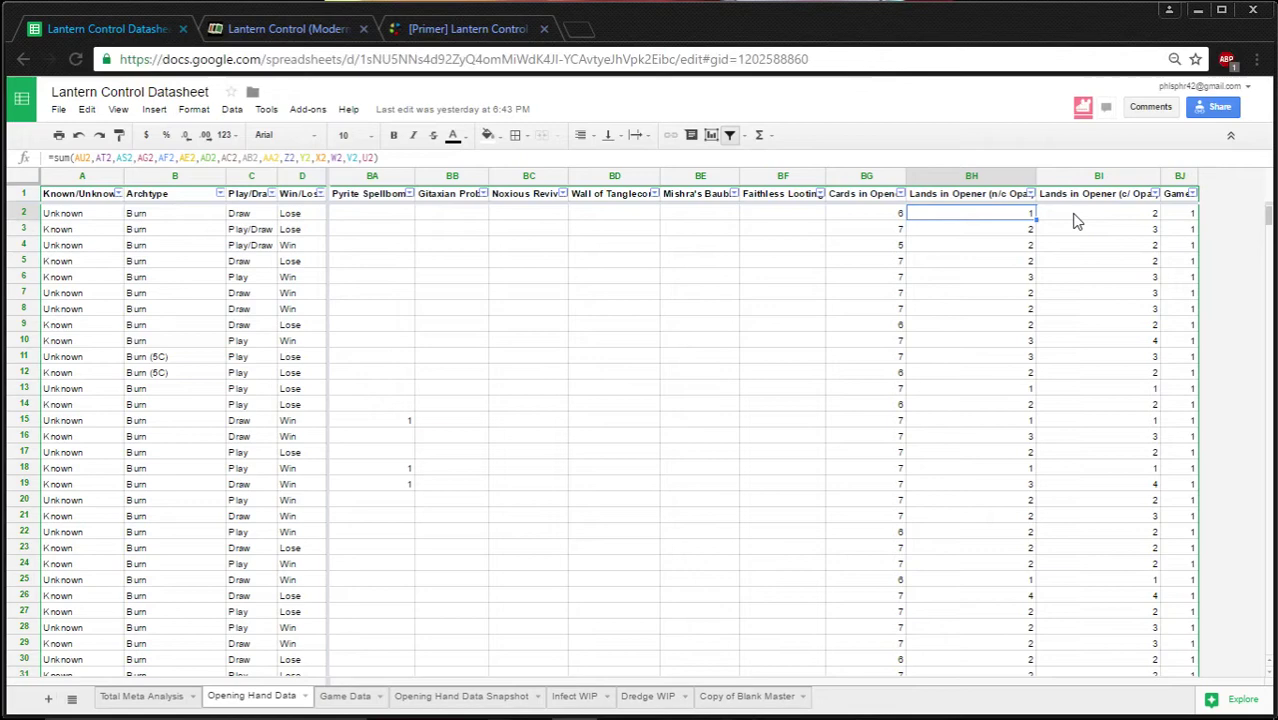
{"action": "key", "text": "Right"}
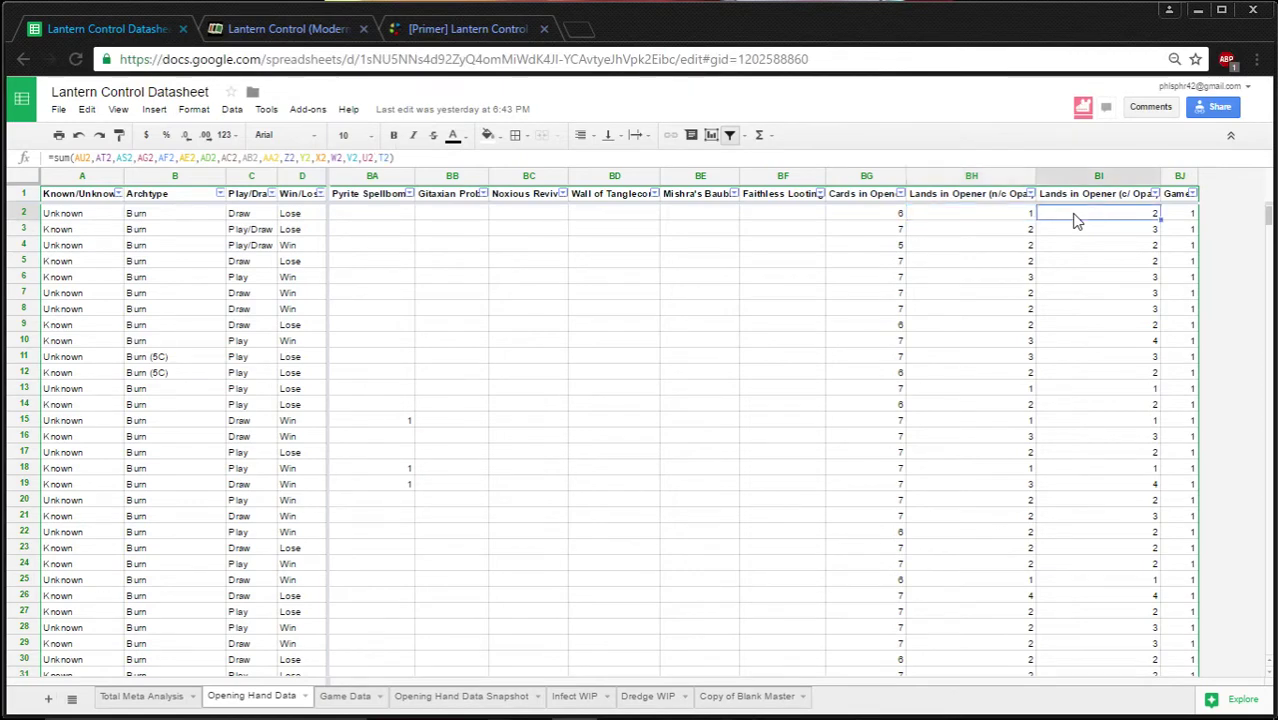
{"action": "key", "text": "Left"}
{"action": "key", "text": "Left"}
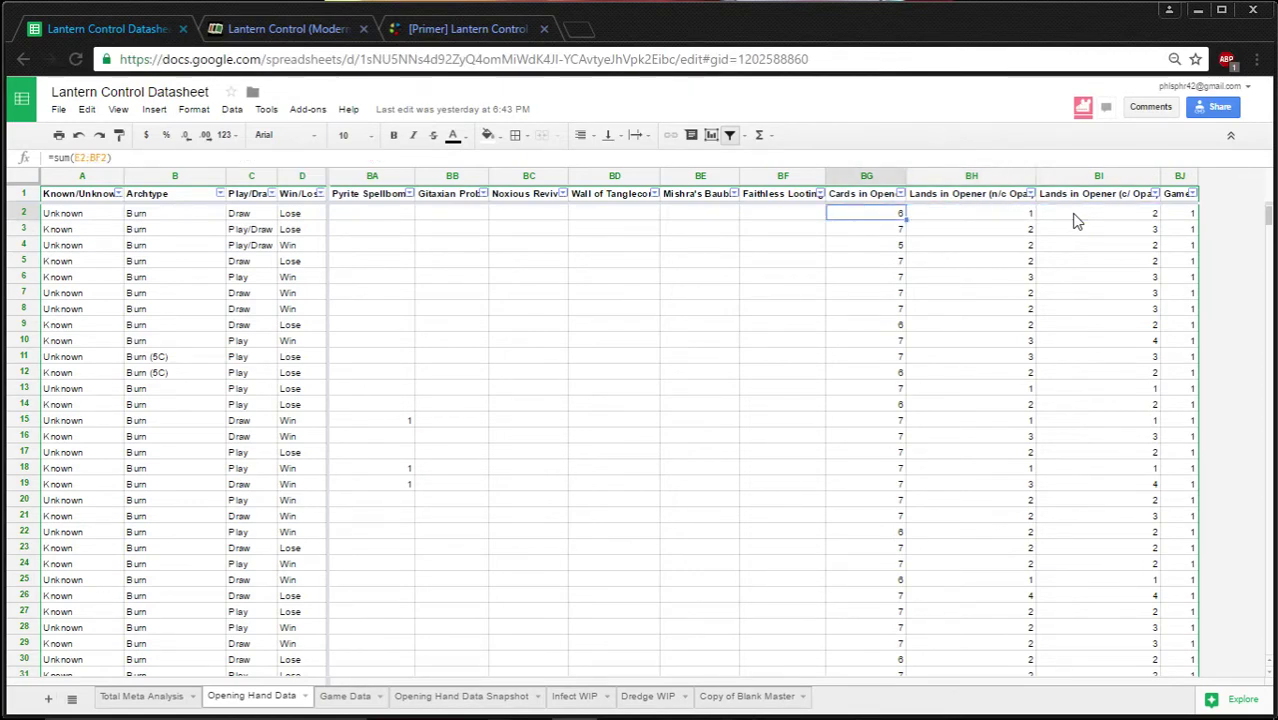
Step: Go back through row 2's card columns from BF to Ancient Grudge in column AW
{"action": "key", "text": "Left"}
{"action": "key", "text": "Left"}
{"action": "key", "text": "Left"}
{"action": "key", "text": "Left"}
{"action": "key", "text": "Left"}
{"action": "key", "text": "Left"}
{"action": "key", "text": "Left"}
{"action": "key", "text": "Left"}
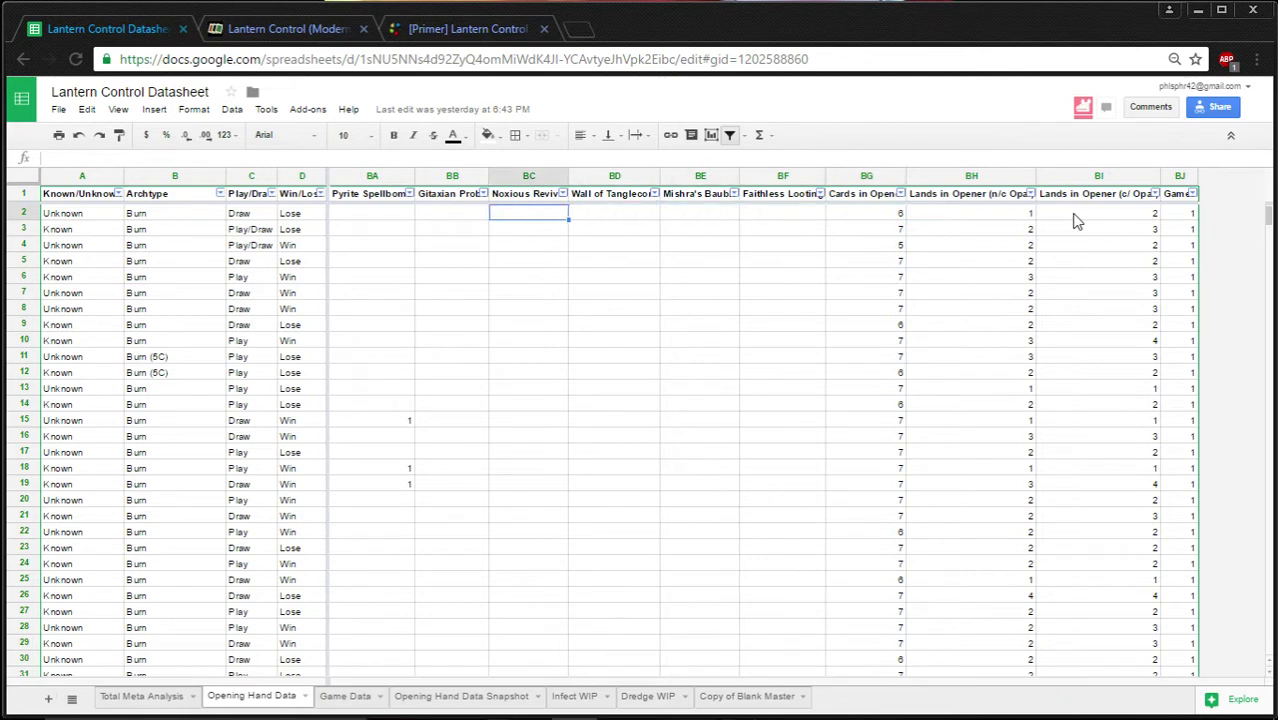
{"action": "key", "text": "Left"}
{"action": "key", "text": "Left"}
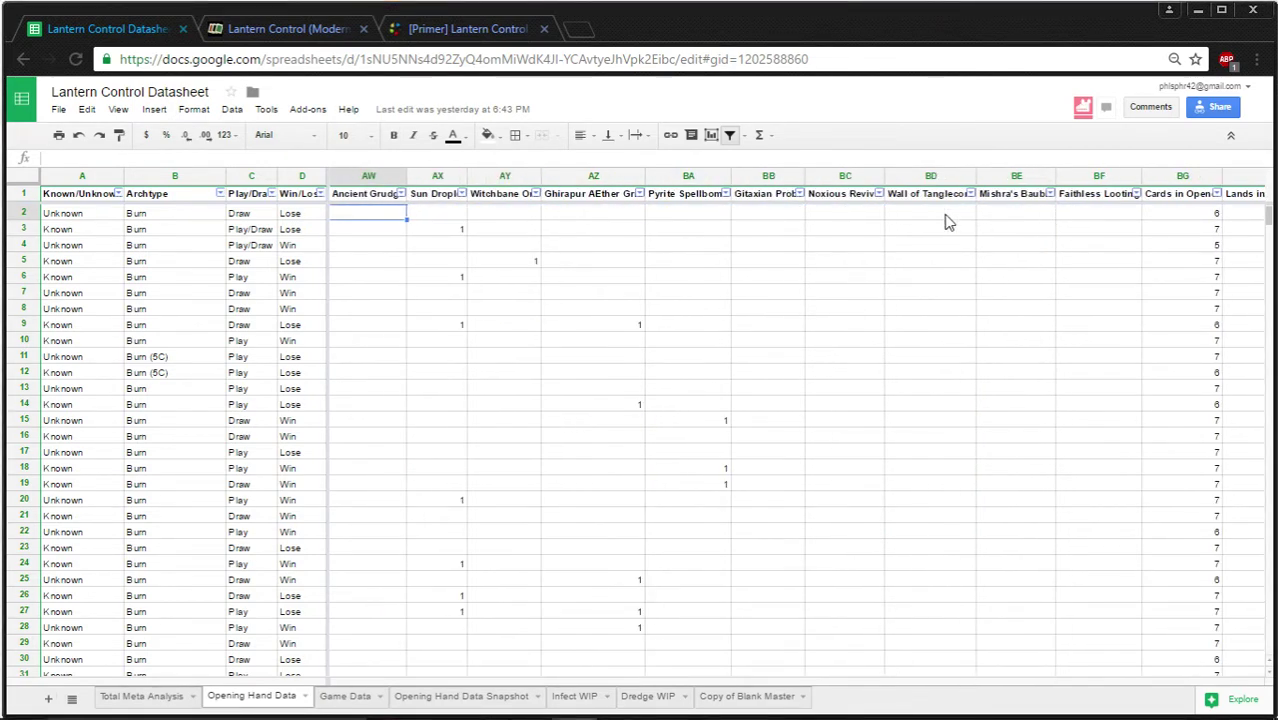
Step: Review the less common card columns in row 2 from column BD back to Sea Gate Wreckage in column AG
{"action": "left_click", "coordinate": [921, 224]}
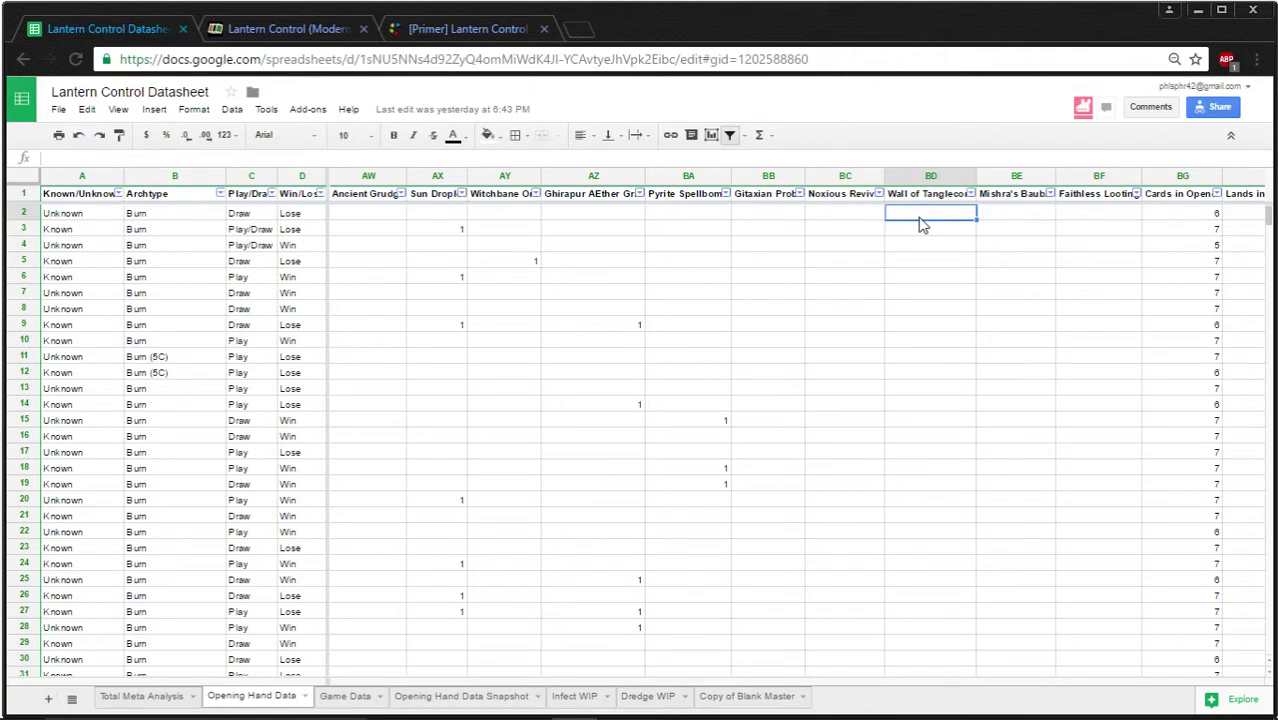
{"action": "key", "text": "Left"}
{"action": "key", "text": "Left"}
{"action": "key", "text": "Left"}
{"action": "key", "text": "Left"}
{"action": "key", "text": "Left"}
{"action": "key", "text": "Left"}
{"action": "key", "text": "Left"}
{"action": "key", "text": "Left"}
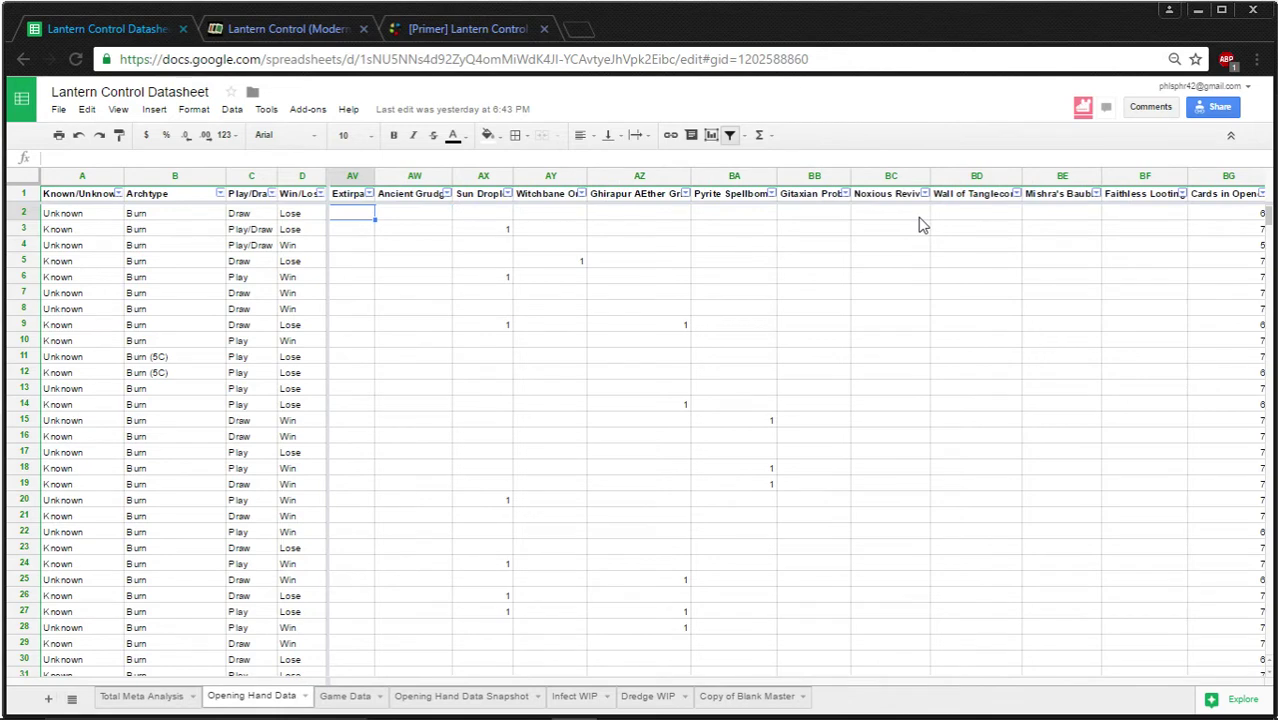
{"action": "key", "text": "Left"}
{"action": "key", "text": "Left"}
{"action": "key", "text": "Left"}
{"action": "key", "text": "Left"}
{"action": "key", "text": "Right"}
{"action": "key", "text": "Right"}
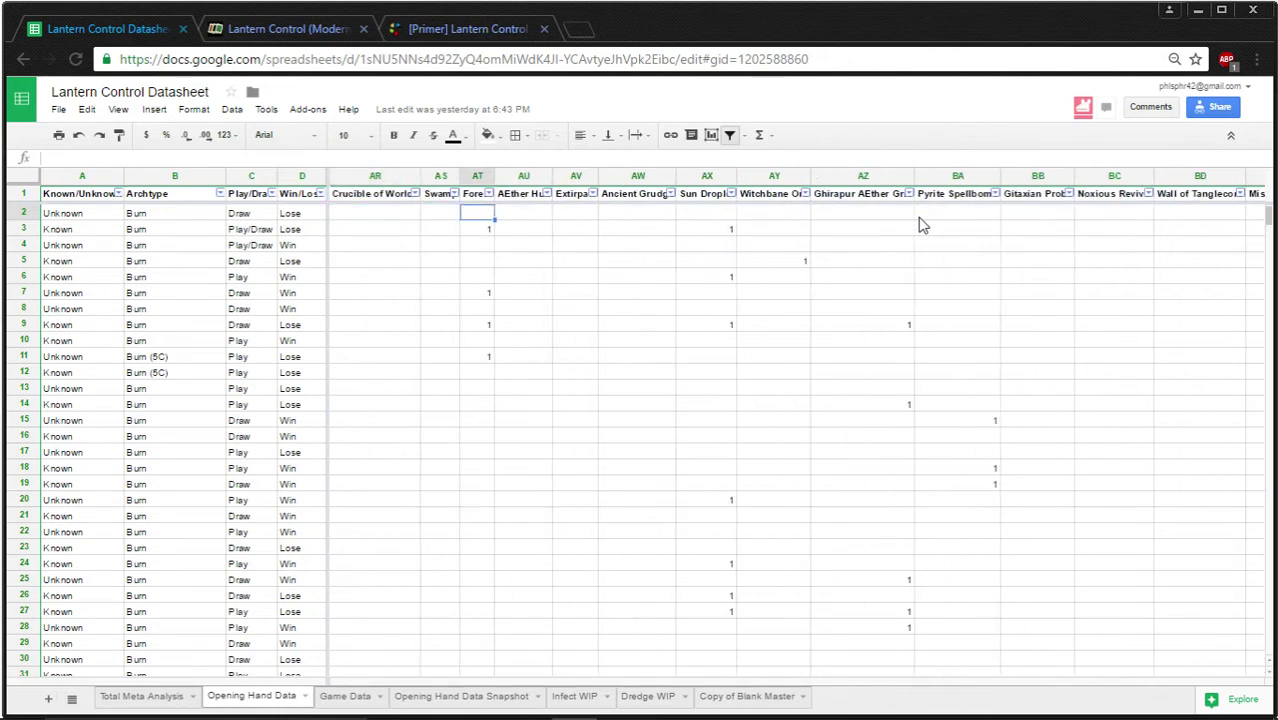
{"action": "key", "text": "Right"}
{"action": "key", "text": "Left"}
{"action": "key", "text": "Left"}
{"action": "key", "text": "Left"}
{"action": "key", "text": "Left"}
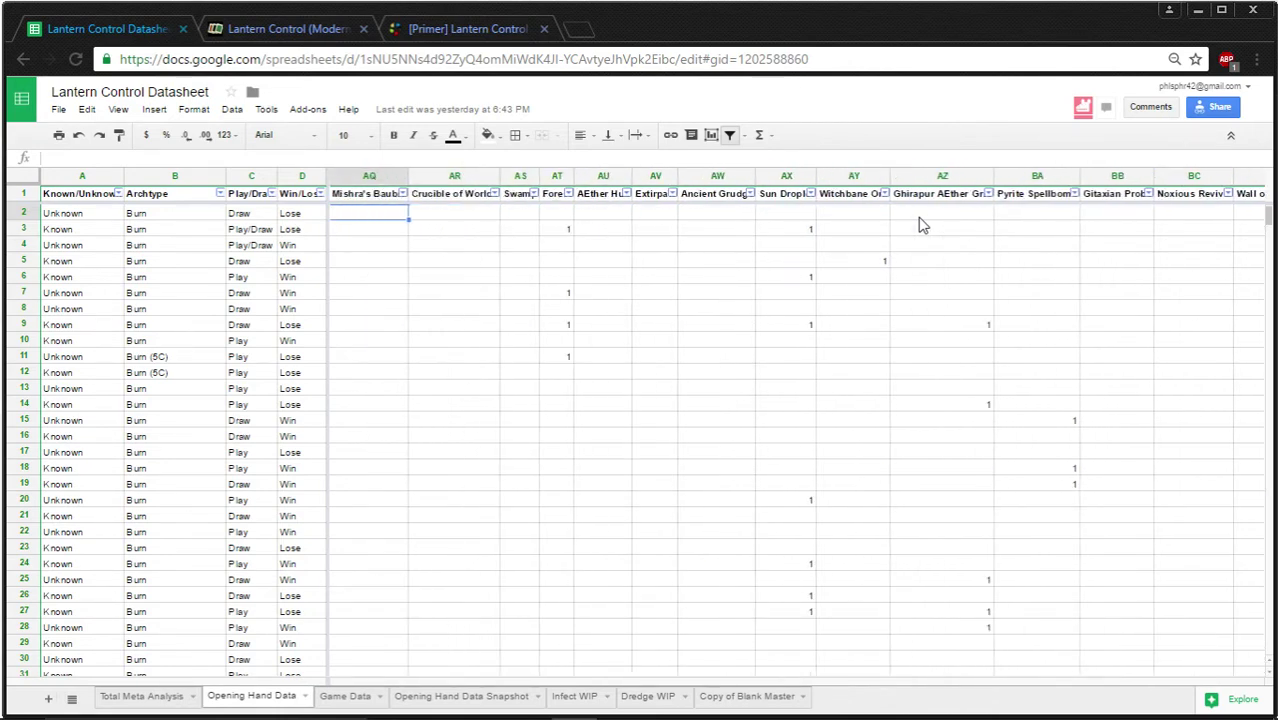
{"action": "key", "text": "Left"}
{"action": "key", "text": "Right"}
{"action": "key", "text": "Right"}
{"action": "key", "text": "Left"}
{"action": "key", "text": "Left"}
{"action": "key", "text": "Left"}
{"action": "key", "text": "Left"}
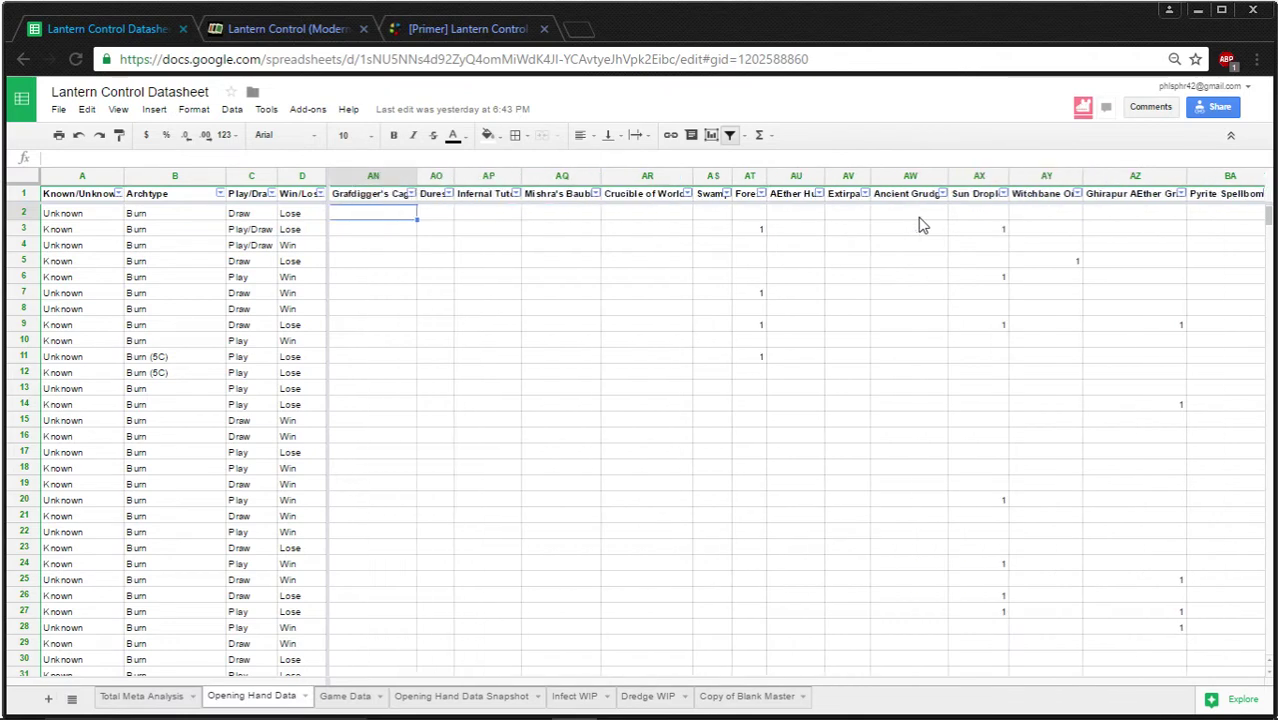
{"action": "key", "text": "Left"}
{"action": "key", "text": "Left"}
{"action": "key", "text": "Left"}
{"action": "key", "text": "Left"}
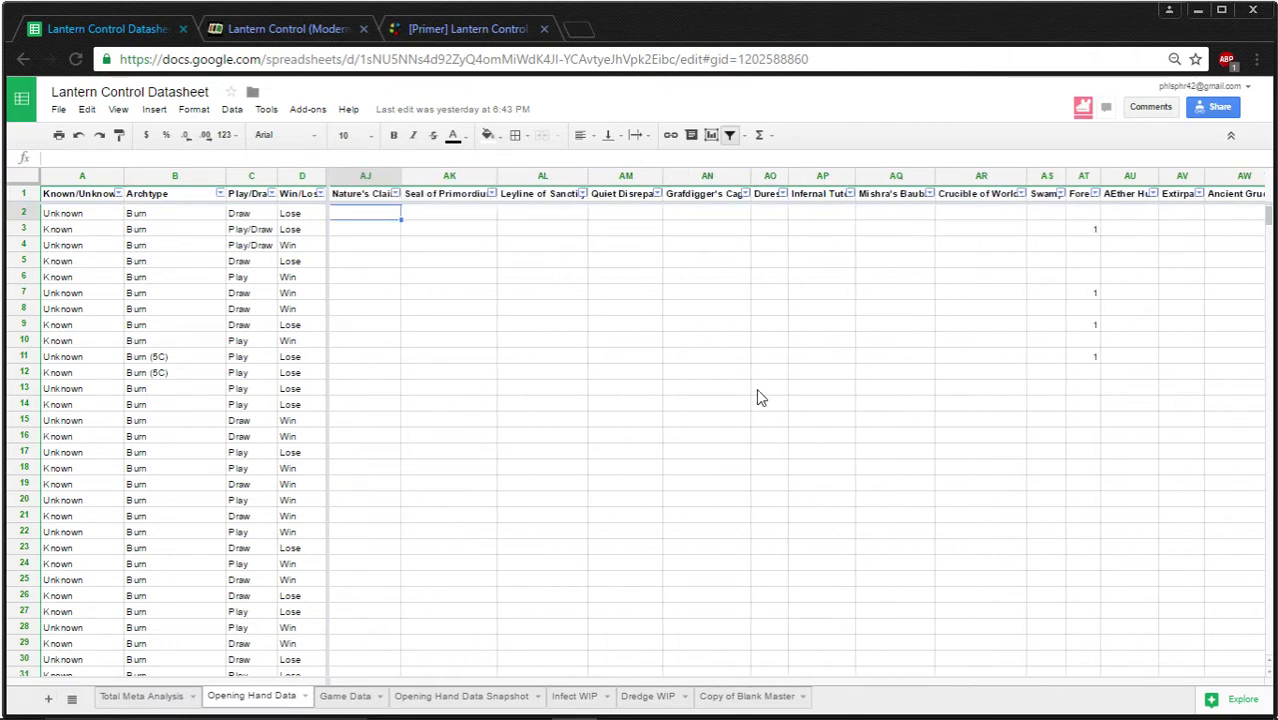
{"action": "key", "text": "Left"}
{"action": "key", "text": "Left"}
{"action": "key", "text": "Left"}
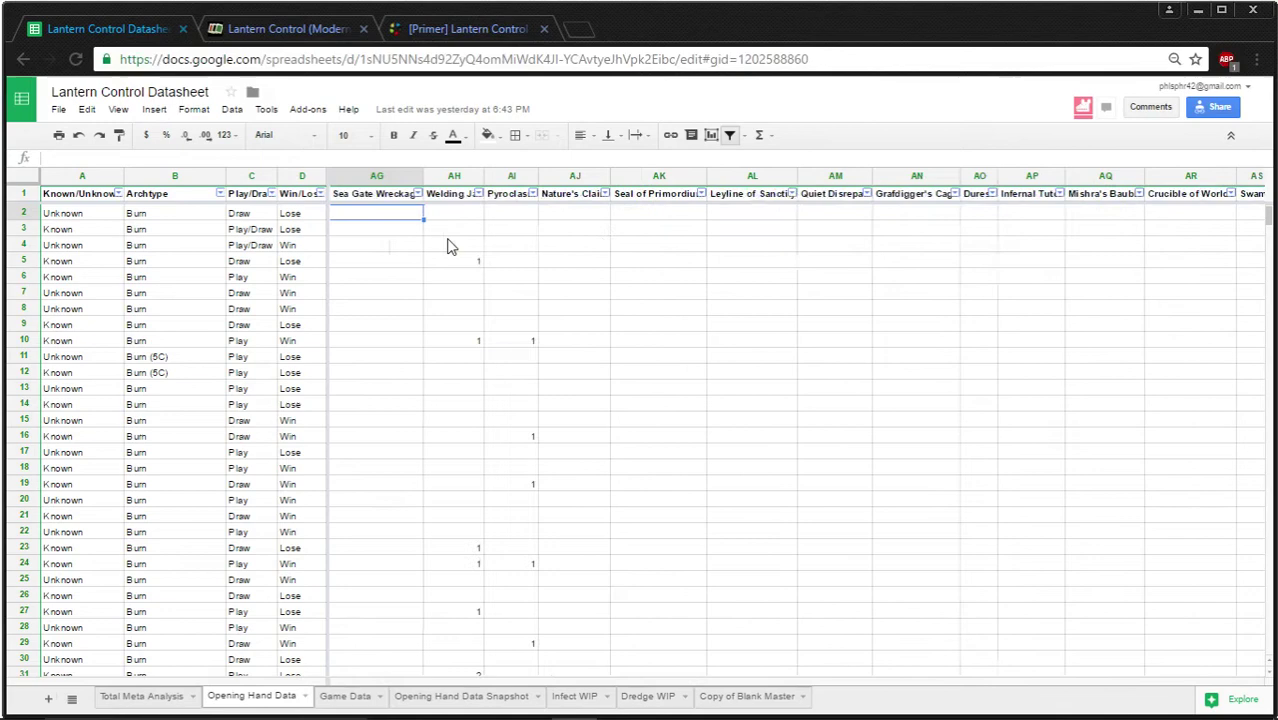
Step: Return through the remaining card columns to cell A2 at the start of the row
{"action": "key", "text": "Left"}
{"action": "key", "text": "Left"}
{"action": "key", "text": "Left"}
{"action": "key", "text": "Left"}
{"action": "key", "text": "Left"}
{"action": "key", "text": "Left"}
{"action": "key", "text": "Left"}
{"action": "key", "text": "Left"}
{"action": "key", "text": "Left"}
{"action": "key", "text": "Left"}
{"action": "key", "text": "Left"}
{"action": "key", "text": "Left"}
{"action": "key", "text": "Left"}
{"action": "key", "text": "Left"}
{"action": "key", "text": "Left"}
{"action": "key", "text": "Left"}
{"action": "key", "text": "Left"}
{"action": "key", "text": "Left"}
{"action": "key", "text": "Left"}
{"action": "key", "text": "Left"}
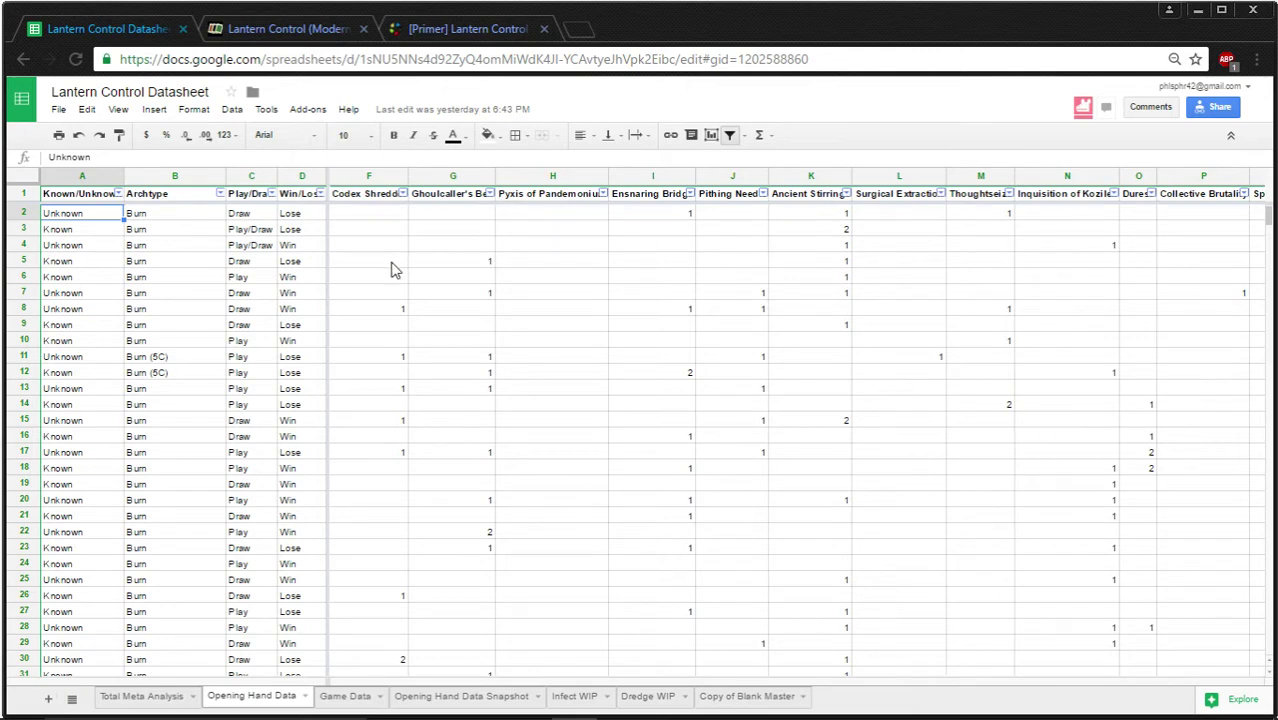
Step: Filter the Lantern of Insight column to exclude blanks, keeping values 1 and 2, and look over the filtered rows
{"action": "left_click", "coordinate": [376, 217]}
{"action": "key", "text": "ctrl+z"}
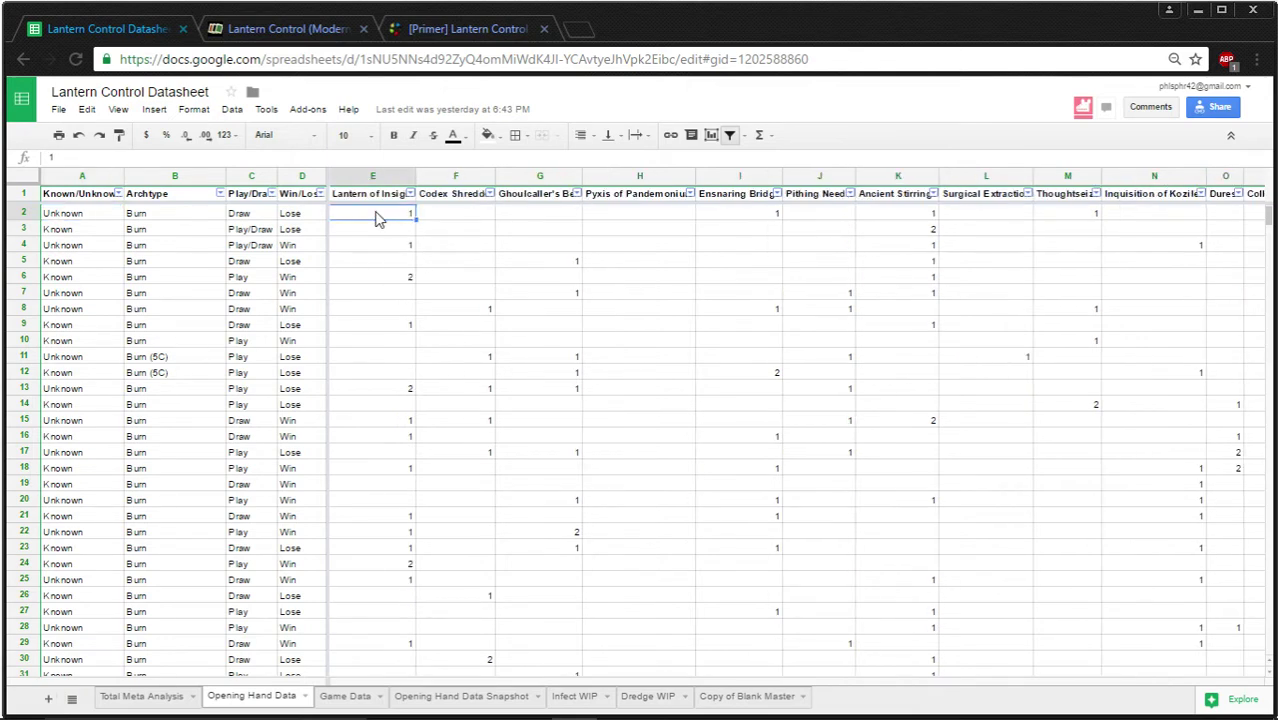
{"action": "key", "text": "Left"}
{"action": "left_click", "coordinate": [378, 219]}
{"action": "left_click", "coordinate": [412, 196]}
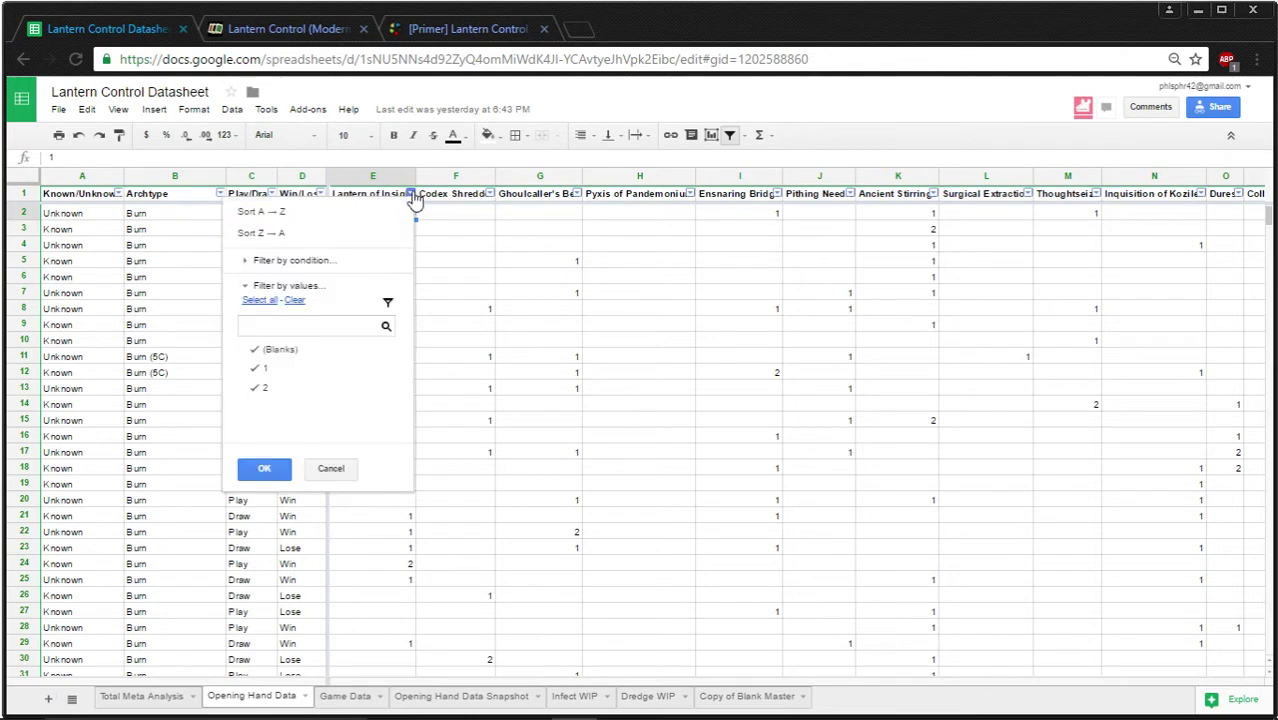
{"action": "left_click", "coordinate": [259, 351]}
{"action": "left_click", "coordinate": [265, 470]}
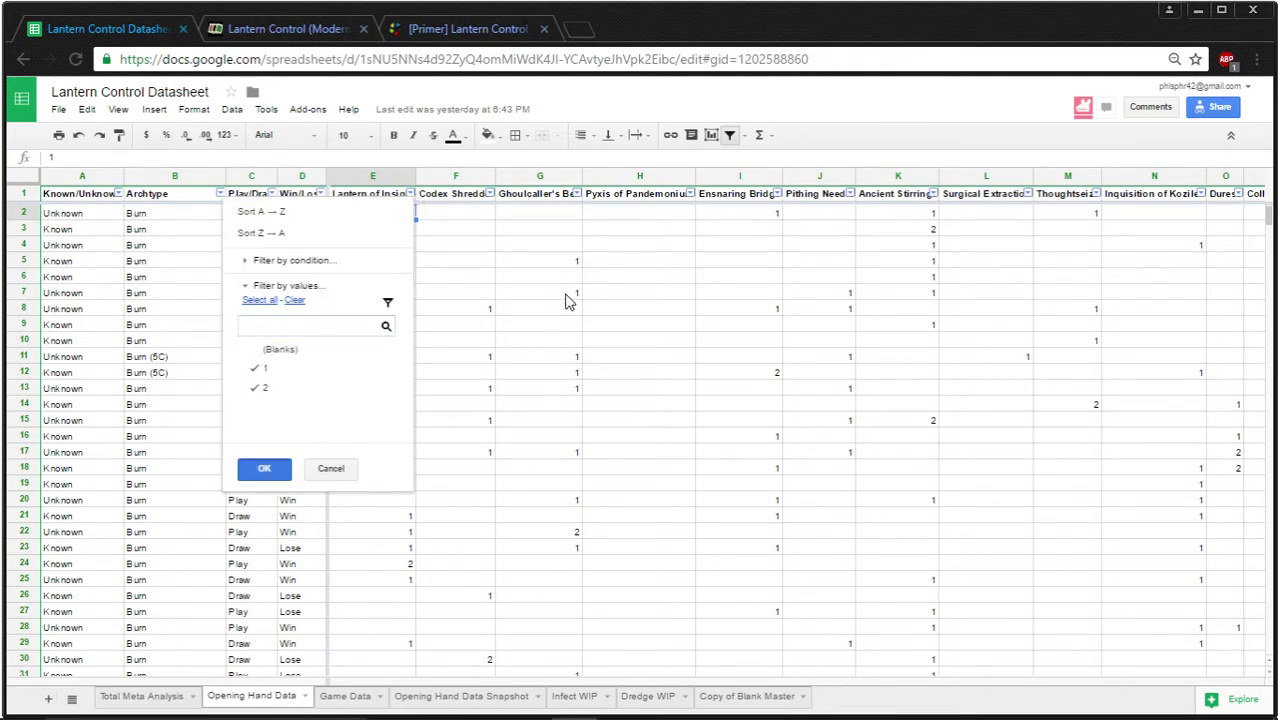
{"action": "left_click", "coordinate": [262, 474]}
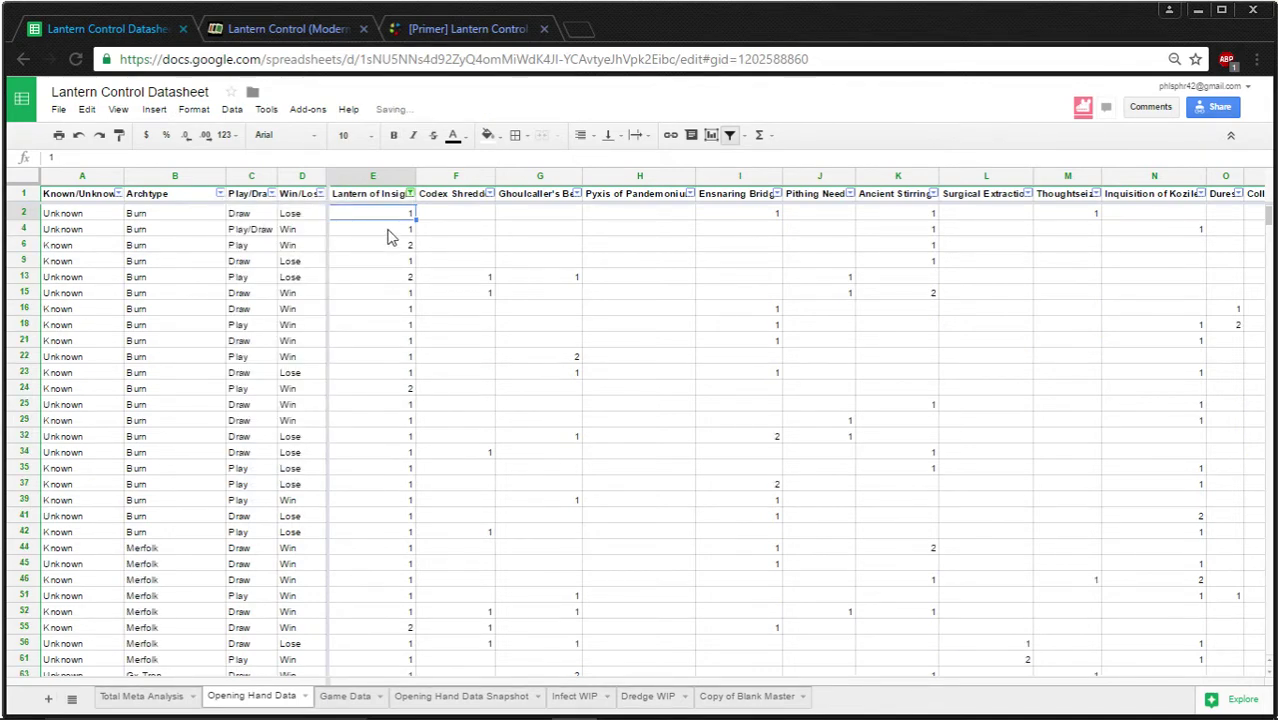
{"action": "scroll", "coordinate": [296, 512], "scroll_direction": "down", "scroll_amount": 5}
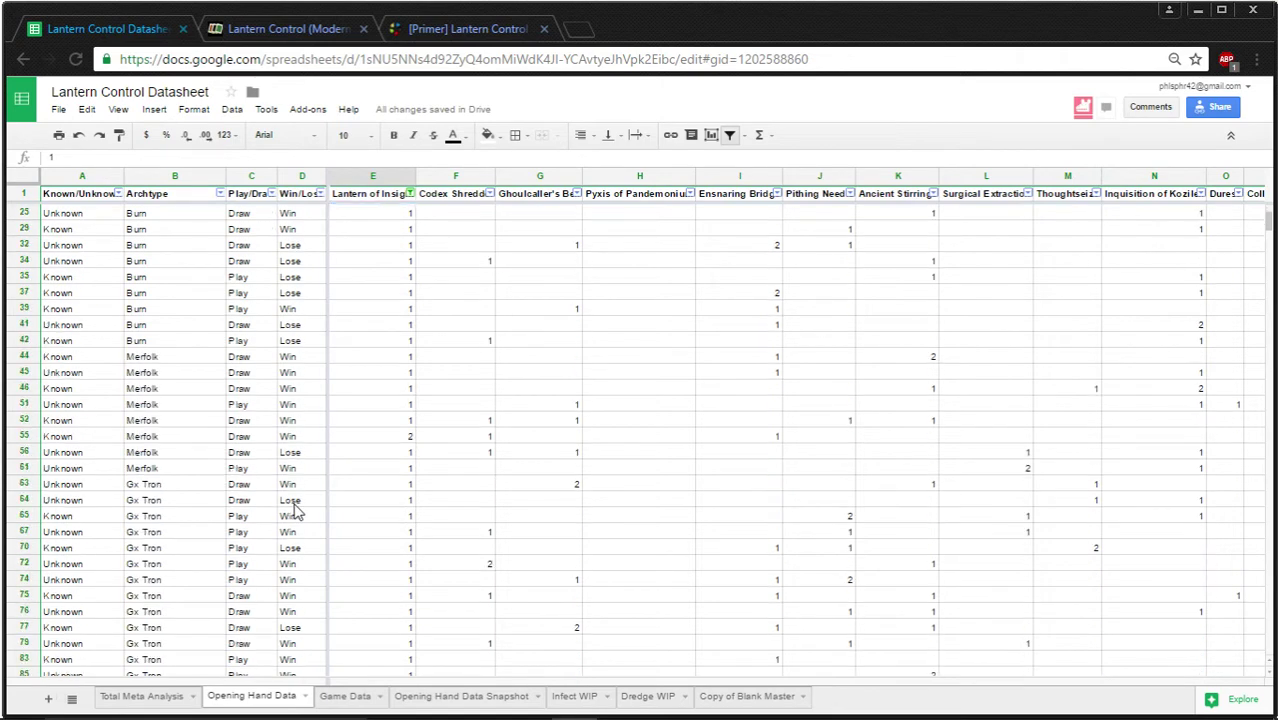
Step: Look over the filtered rows and include blanks again in the Lantern of Insight column's value filter
{"action": "scroll", "coordinate": [296, 512], "scroll_direction": "down", "scroll_amount": 10}
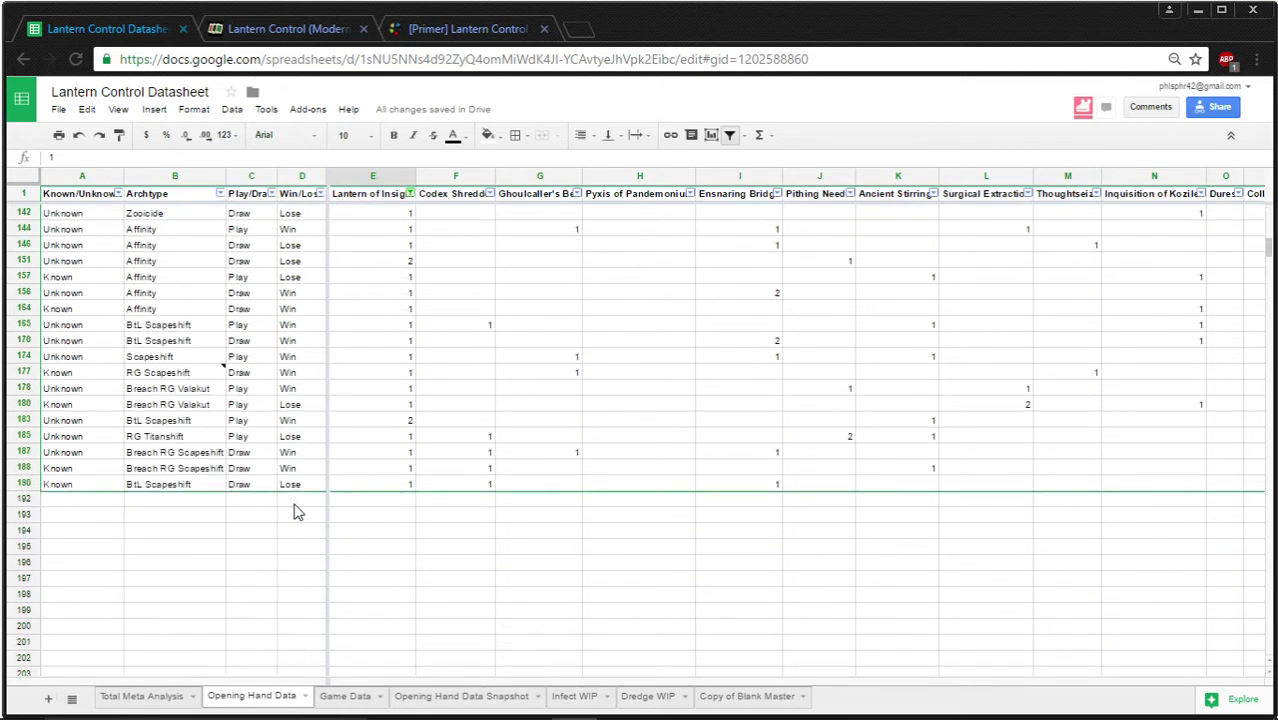
{"action": "scroll", "coordinate": [442, 451], "scroll_direction": "up", "scroll_amount": 10}
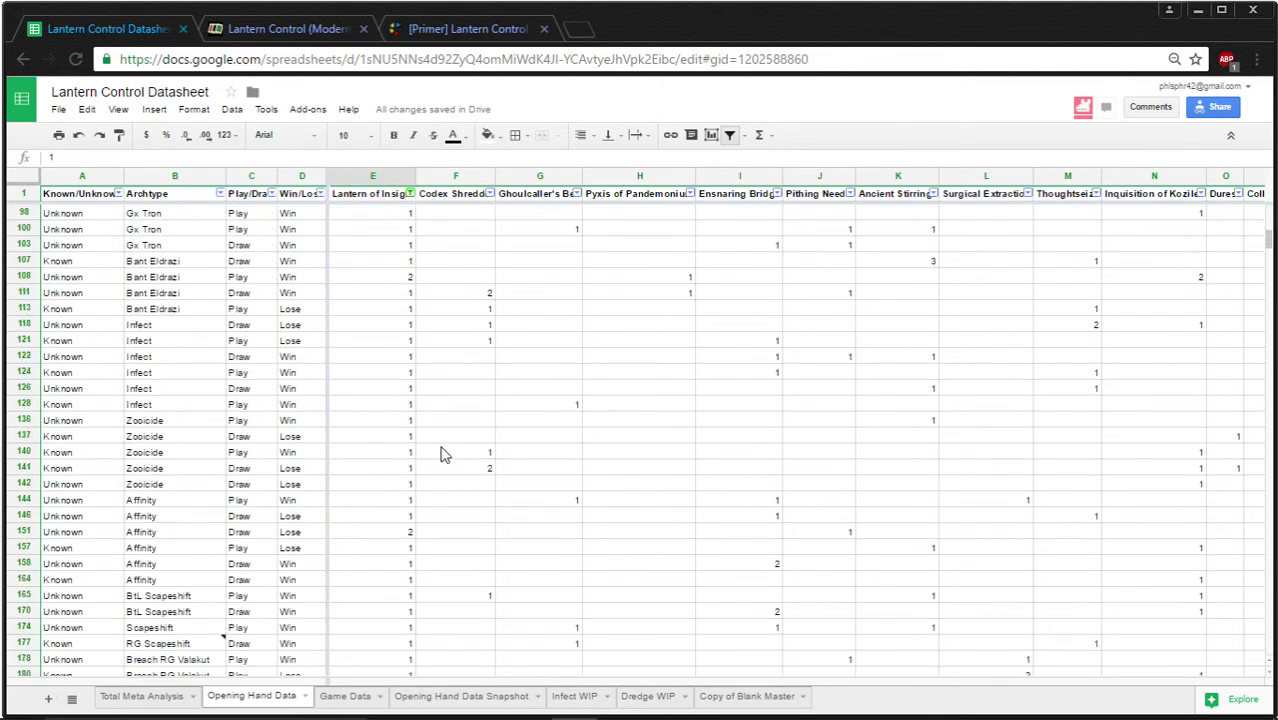
{"action": "scroll", "coordinate": [444, 455], "scroll_direction": "up", "scroll_amount": 8}
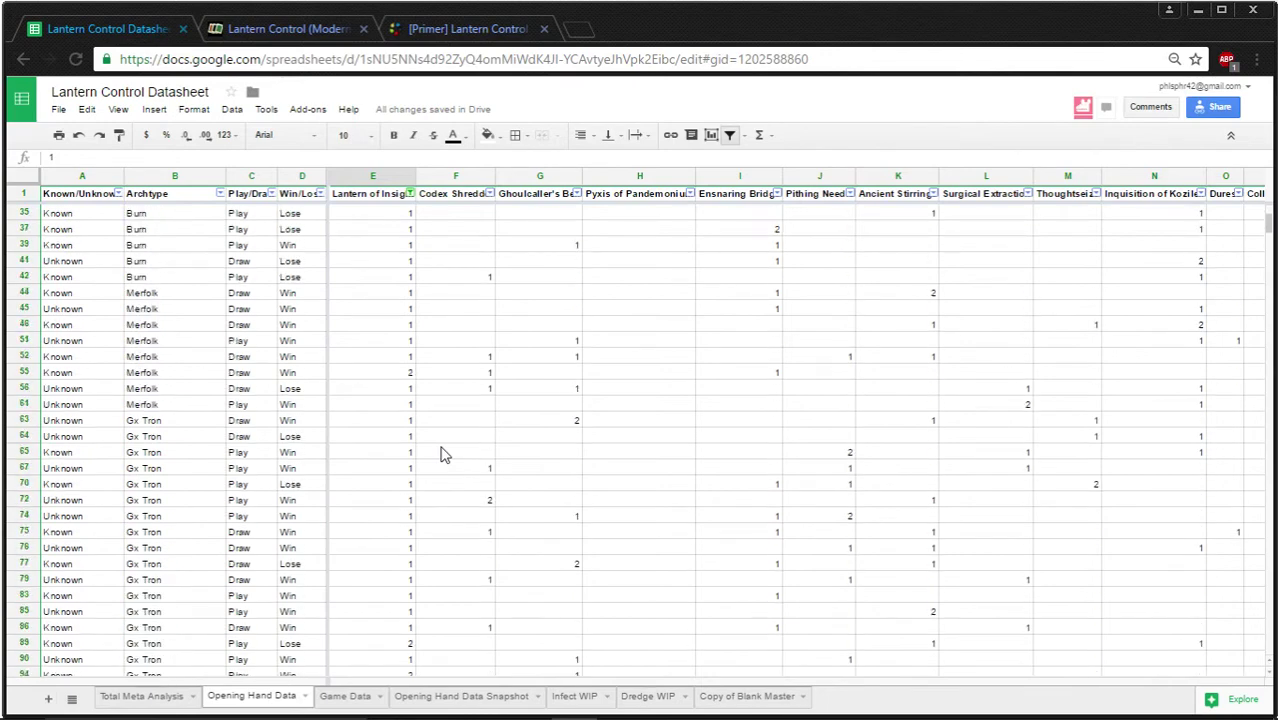
{"action": "scroll", "coordinate": [444, 455], "scroll_direction": "up", "scroll_amount": 2}
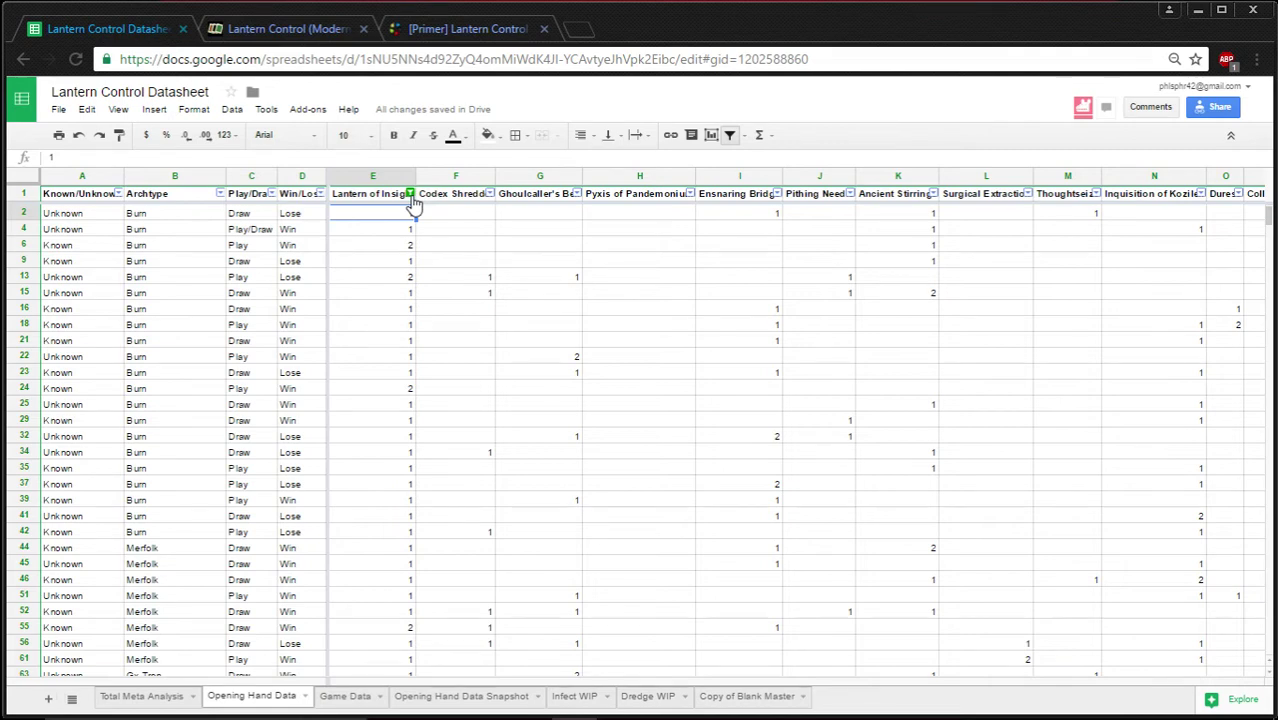
{"action": "left_click", "coordinate": [438, 214]}
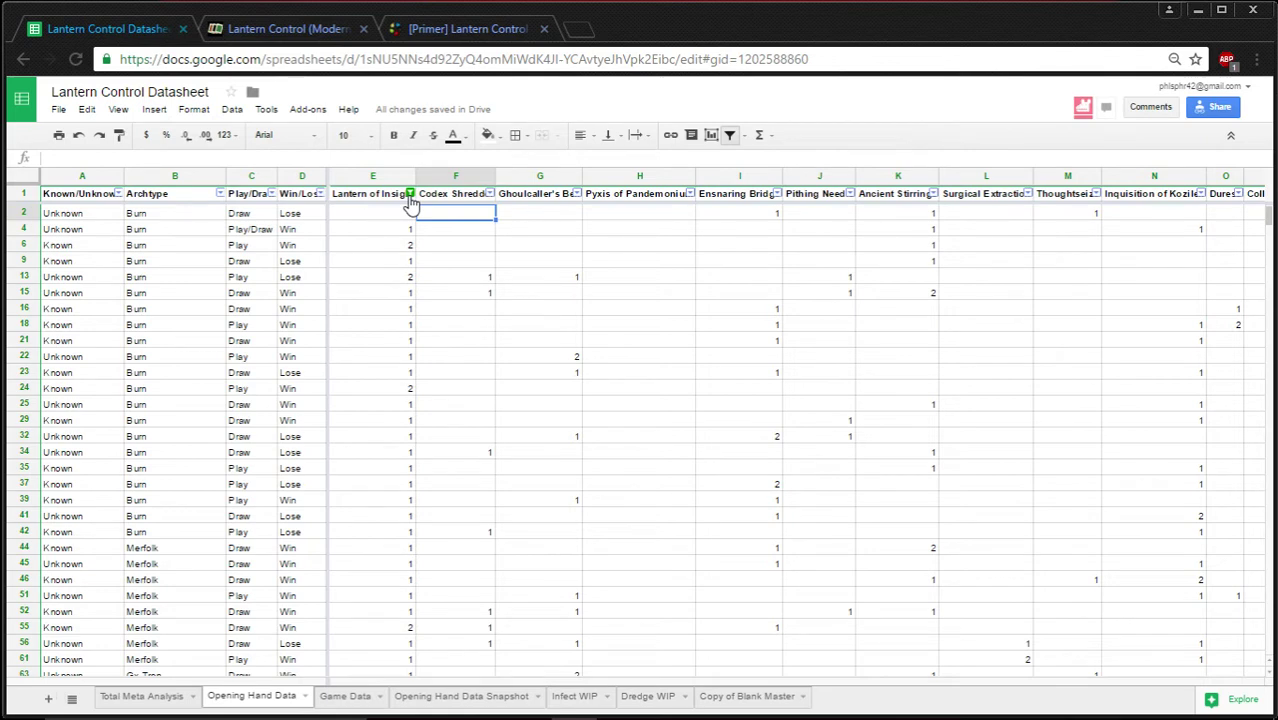
{"action": "left_click", "coordinate": [411, 194]}
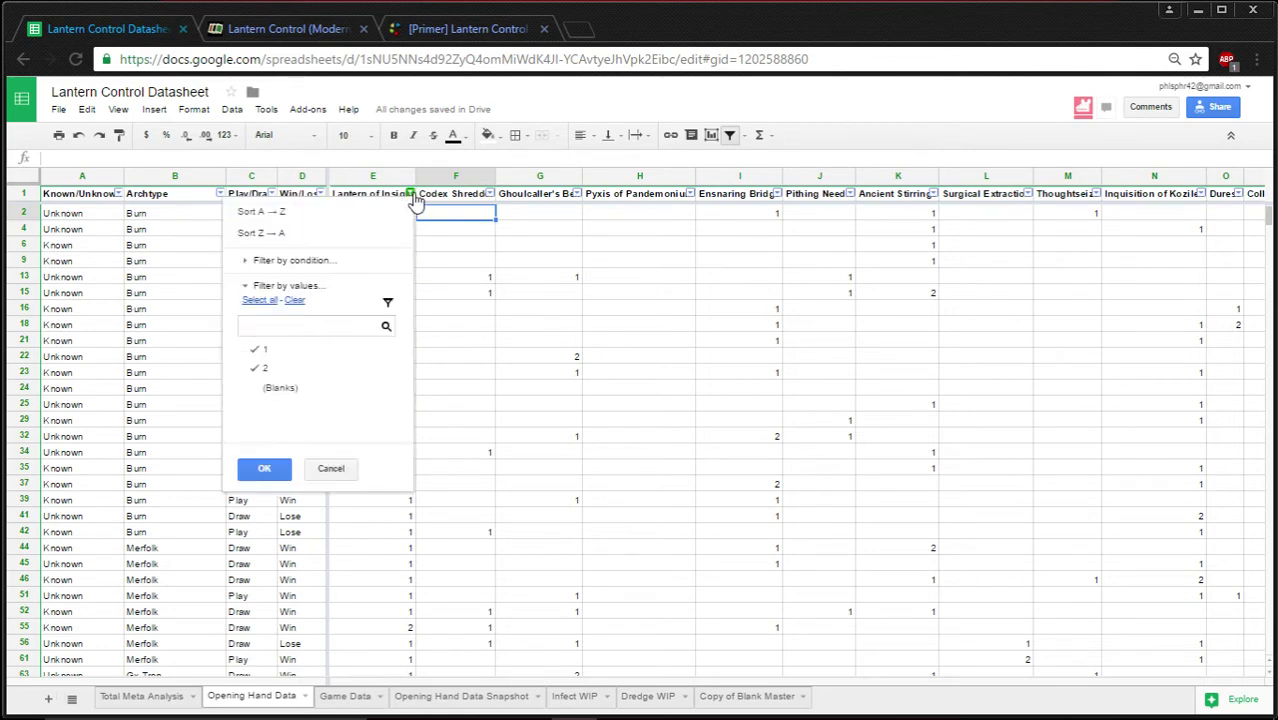
{"action": "left_click", "coordinate": [256, 388]}
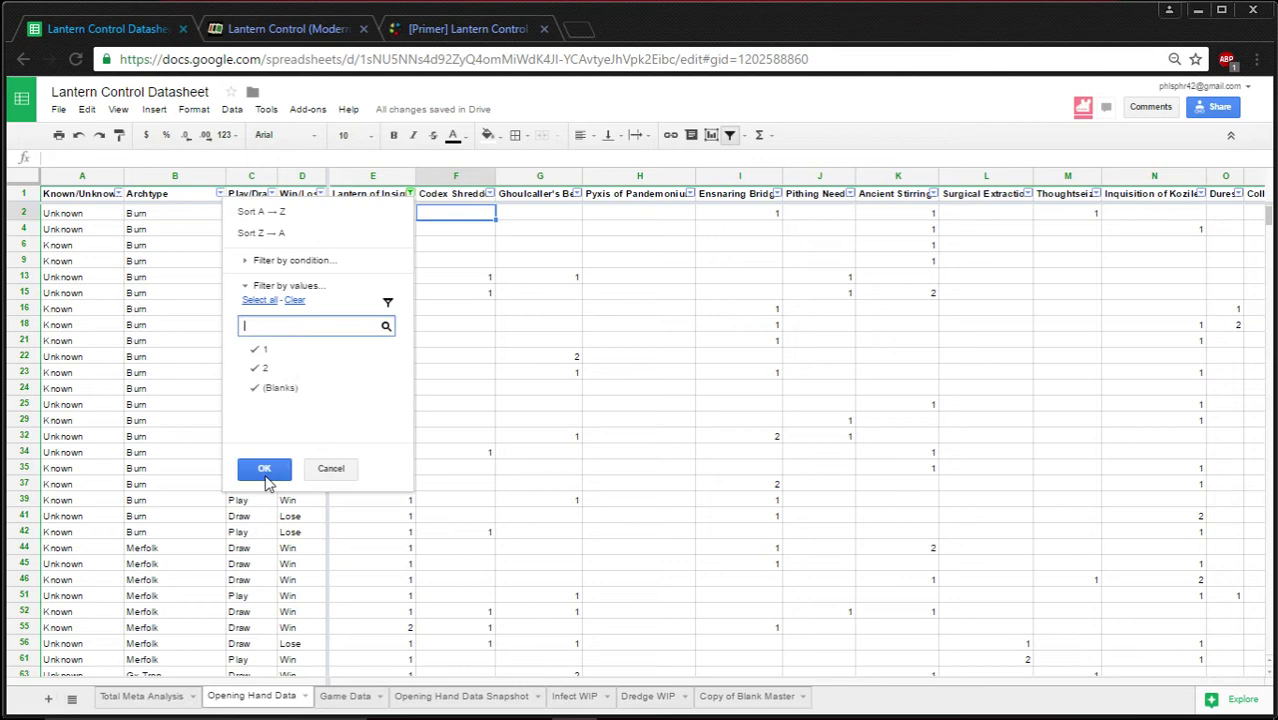
{"action": "key", "text": "Return"}
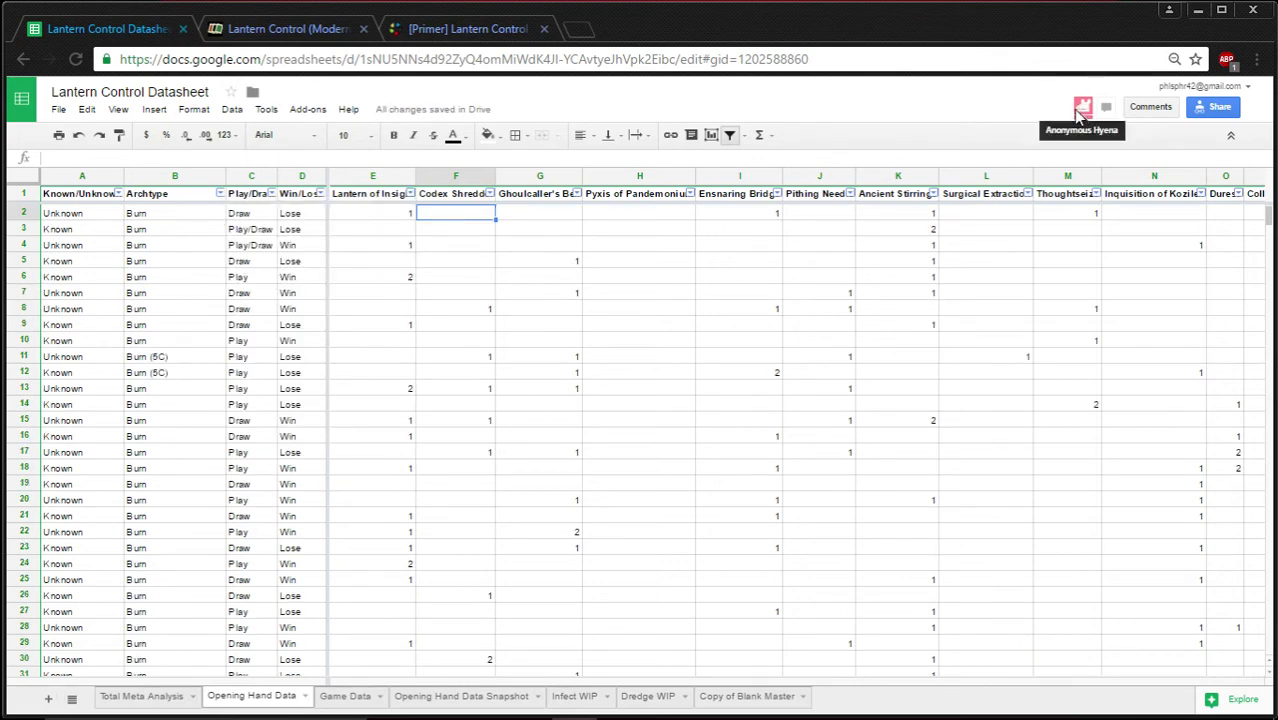
Step: Look through the unfiltered opening hand rows by archetype, from Burn down to the Scapeshift matchups
{"action": "left_click", "coordinate": [362, 216]}
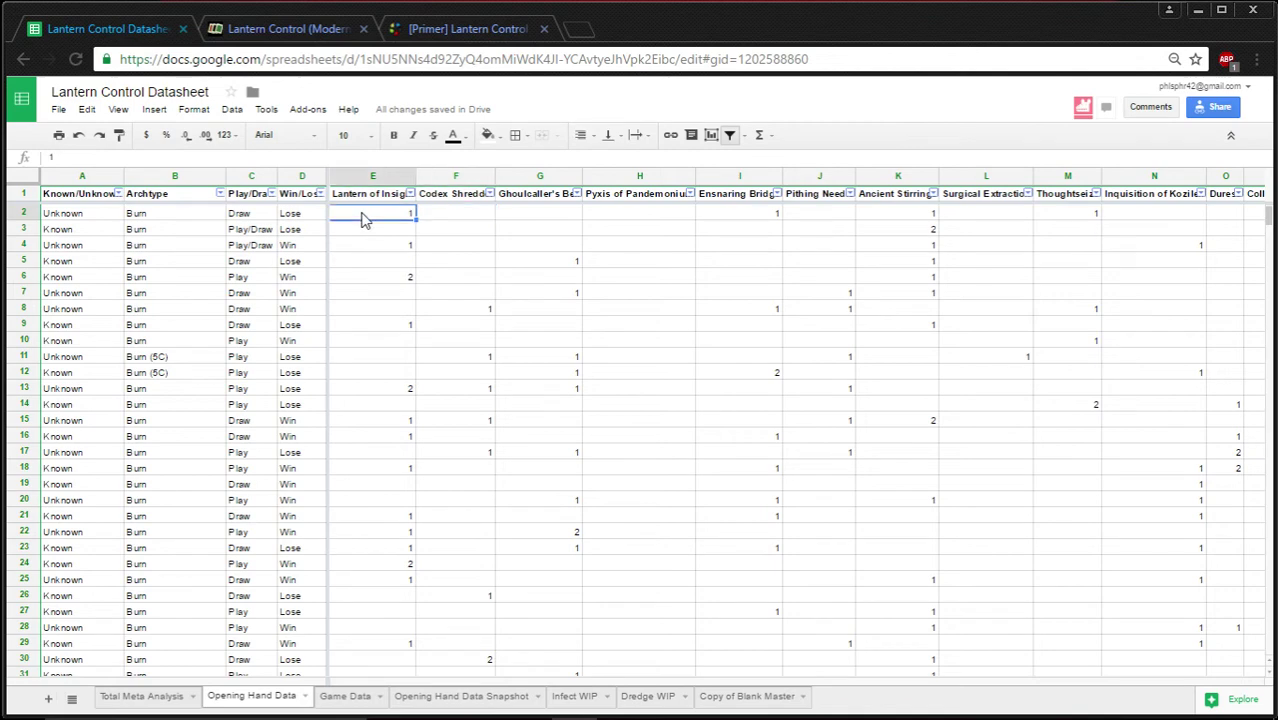
{"action": "scroll", "coordinate": [352, 374], "scroll_direction": "down", "scroll_amount": 3}
{"action": "scroll", "coordinate": [352, 374], "scroll_direction": "down", "scroll_amount": 18}
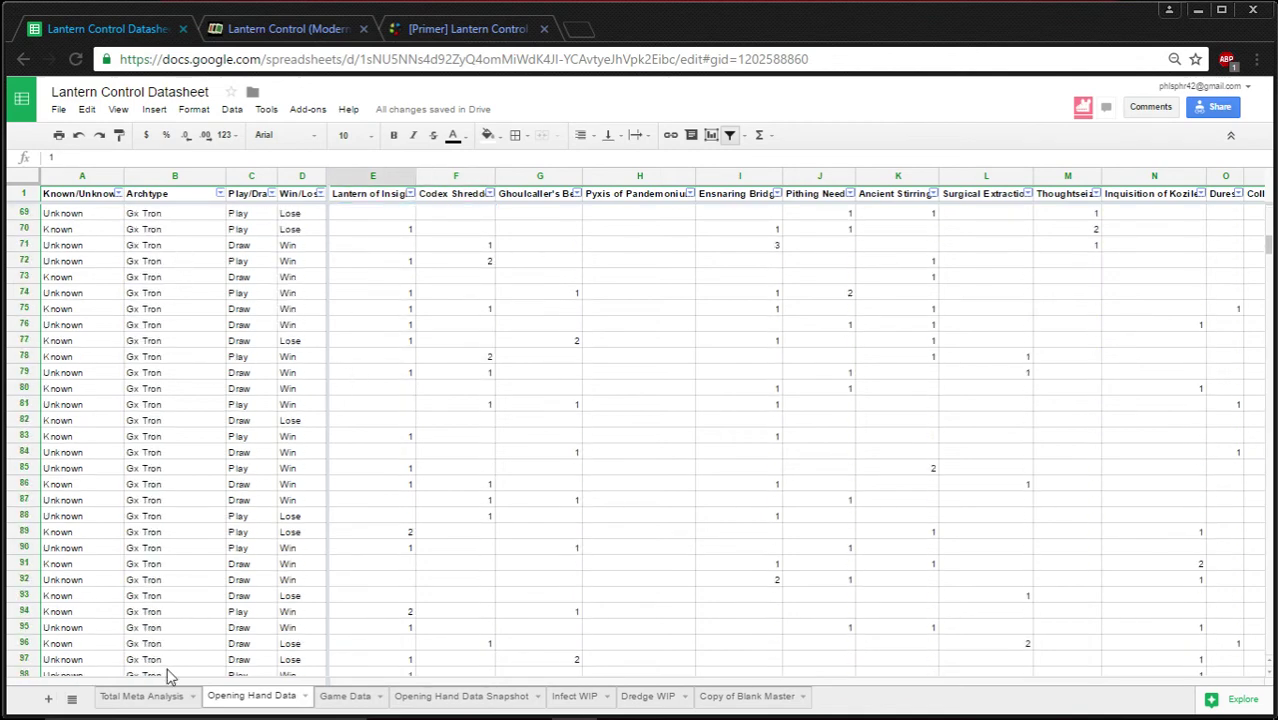
{"action": "scroll", "coordinate": [220, 395], "scroll_direction": "down", "scroll_amount": 14}
{"action": "scroll", "coordinate": [220, 395], "scroll_direction": "down", "scroll_amount": 18}
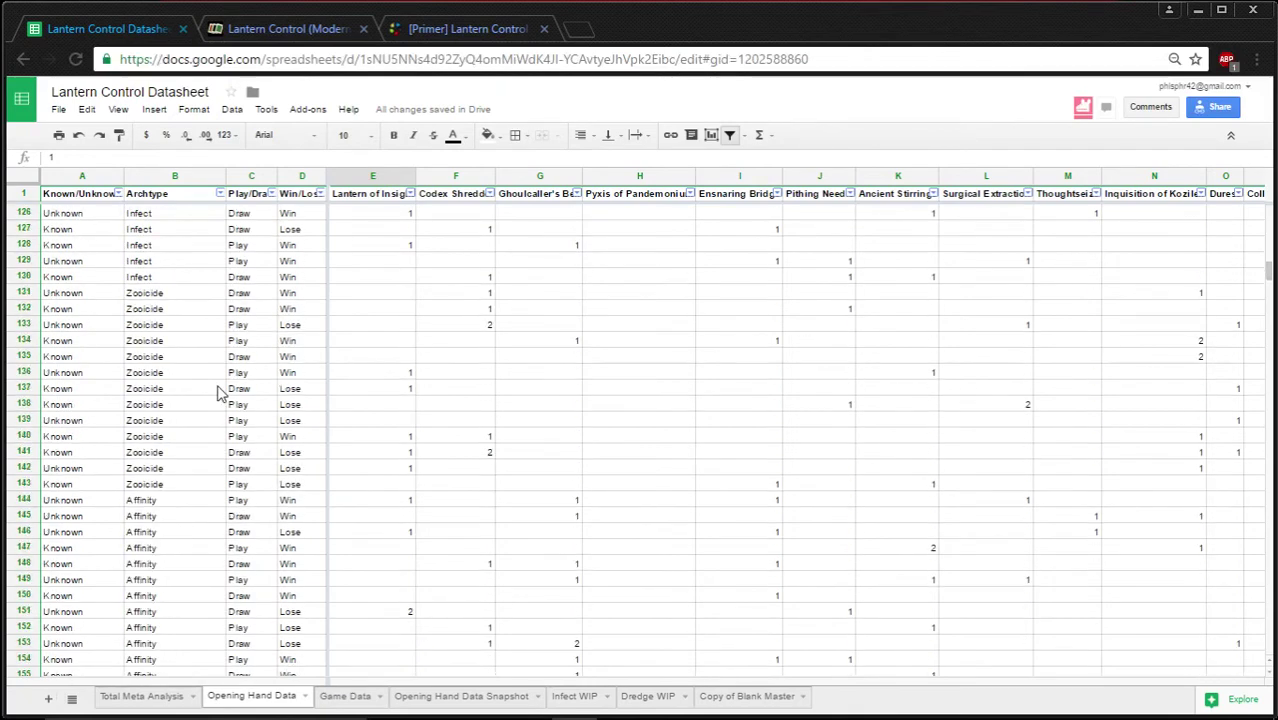
{"action": "scroll", "coordinate": [220, 392], "scroll_direction": "up", "scroll_amount": 20}
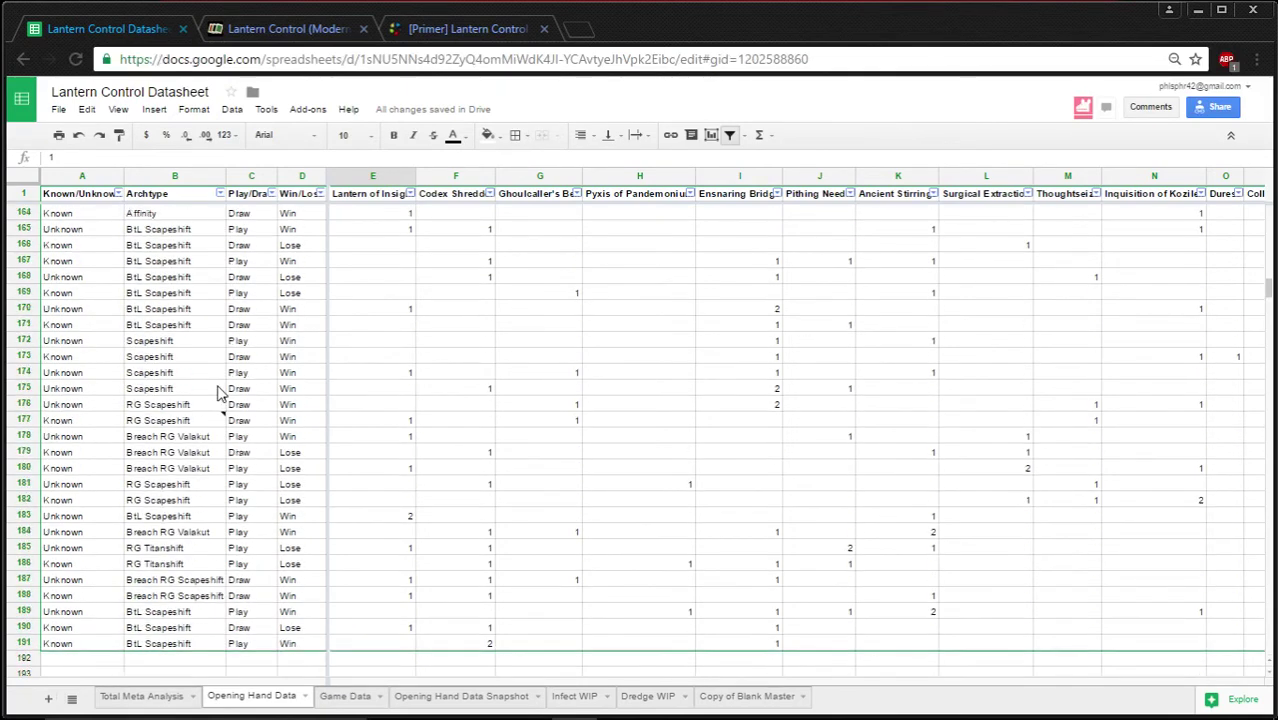
{"action": "scroll", "coordinate": [220, 392], "scroll_direction": "up", "scroll_amount": 5}
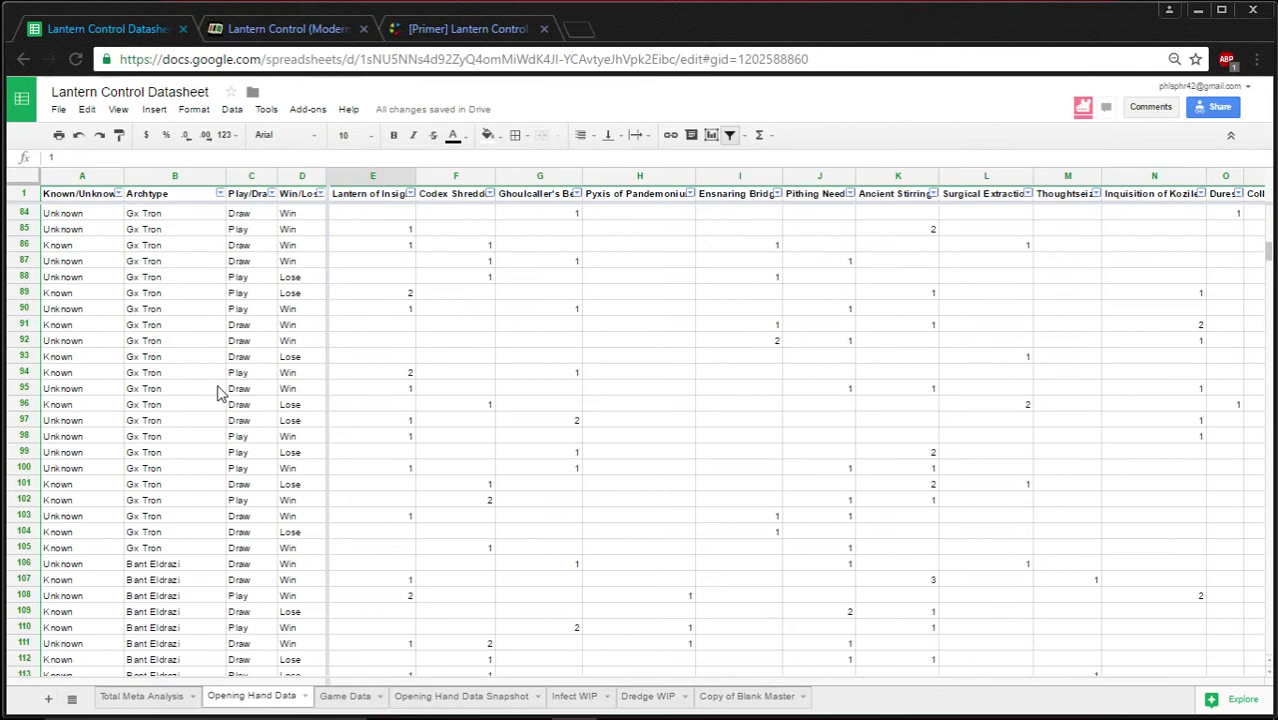
Step: Read the note attached to the RG Scapeshift archetype cell in row 176
{"action": "scroll", "coordinate": [220, 392], "scroll_direction": "down", "scroll_amount": 20}
{"action": "scroll", "coordinate": [220, 392], "scroll_direction": "down", "scroll_amount": 2}
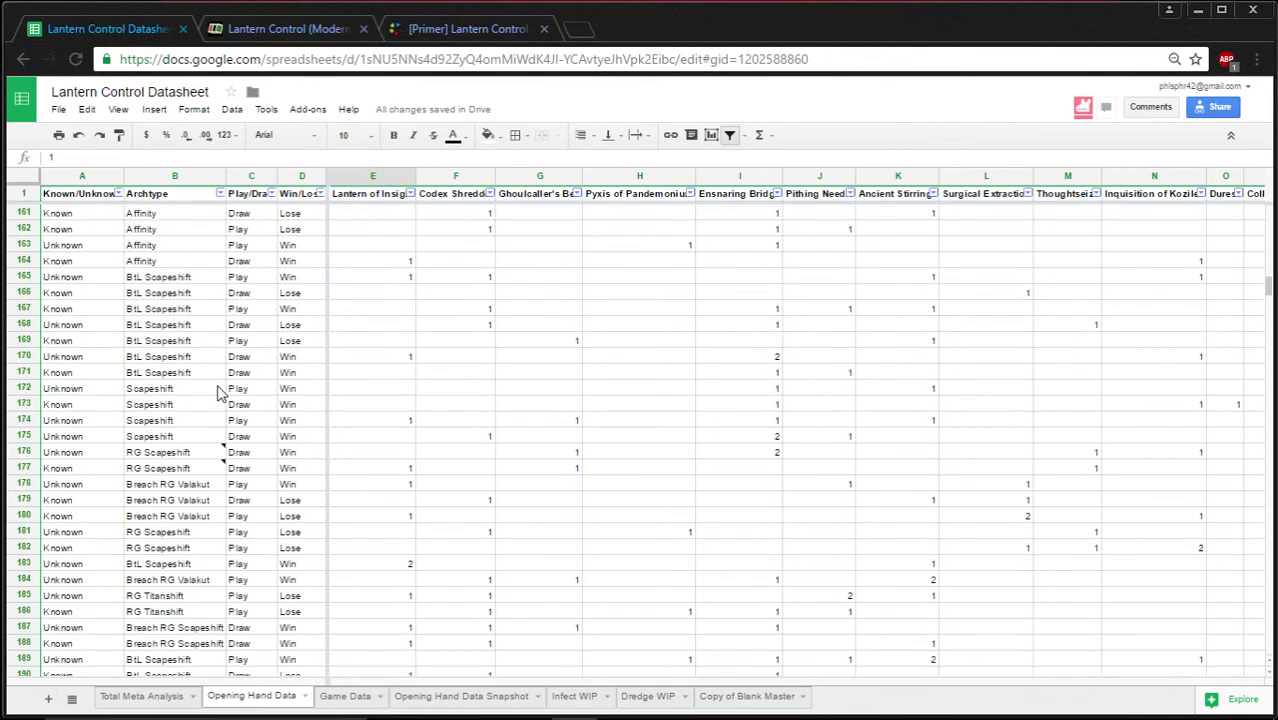
{"action": "mouse_move", "coordinate": [183, 459]}
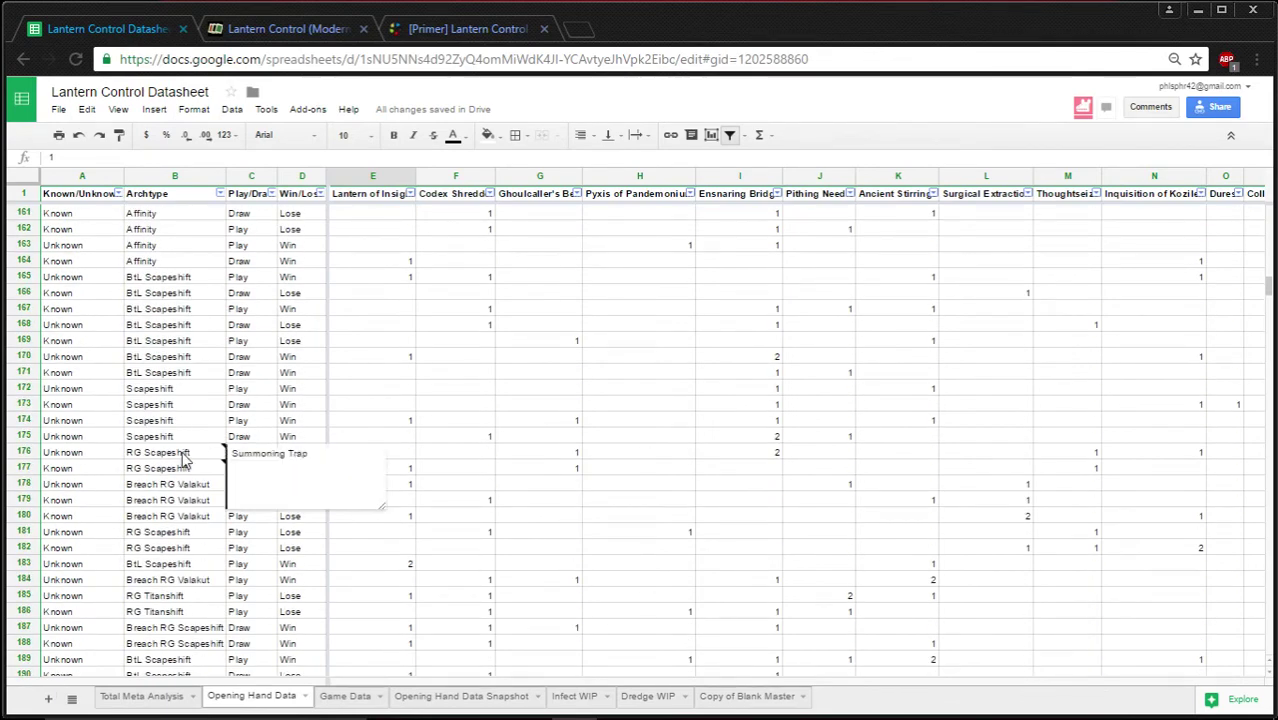
{"action": "left_click", "coordinate": [476, 455]}
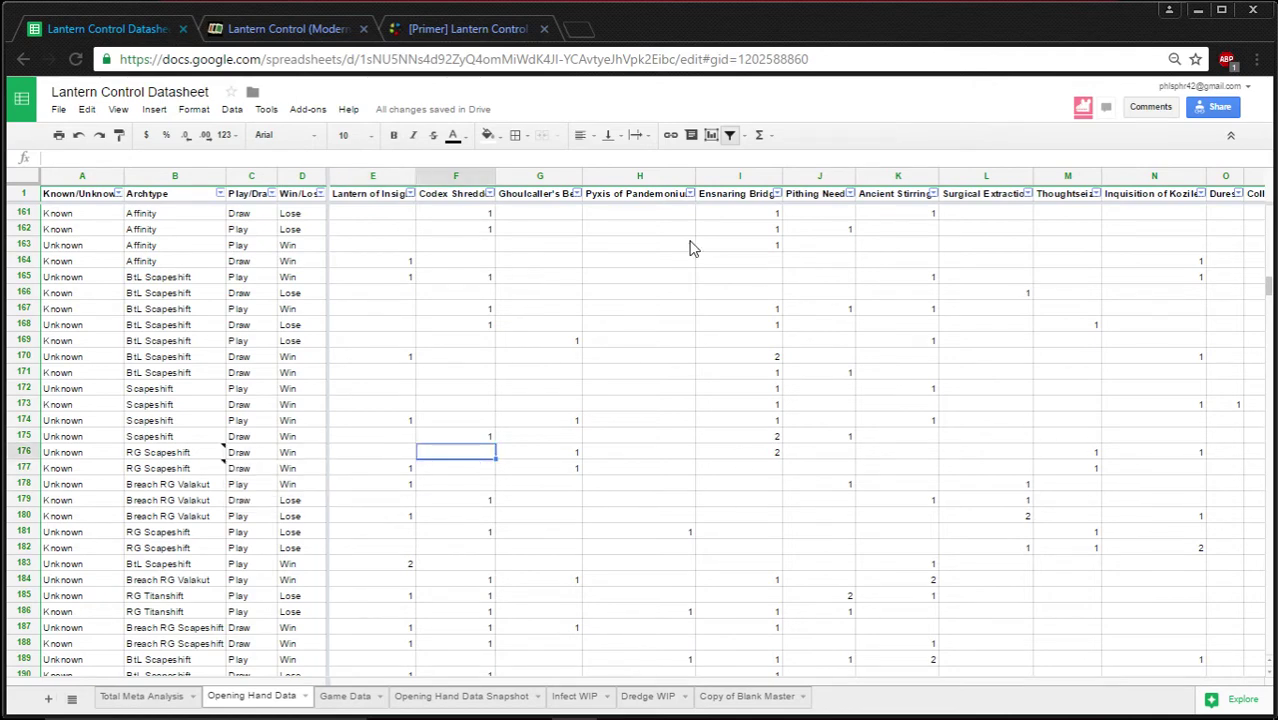
{"action": "scroll", "coordinate": [590, 375], "scroll_direction": "up", "scroll_amount": 5}
{"action": "scroll", "coordinate": [554, 394], "scroll_direction": "down", "scroll_amount": 3}
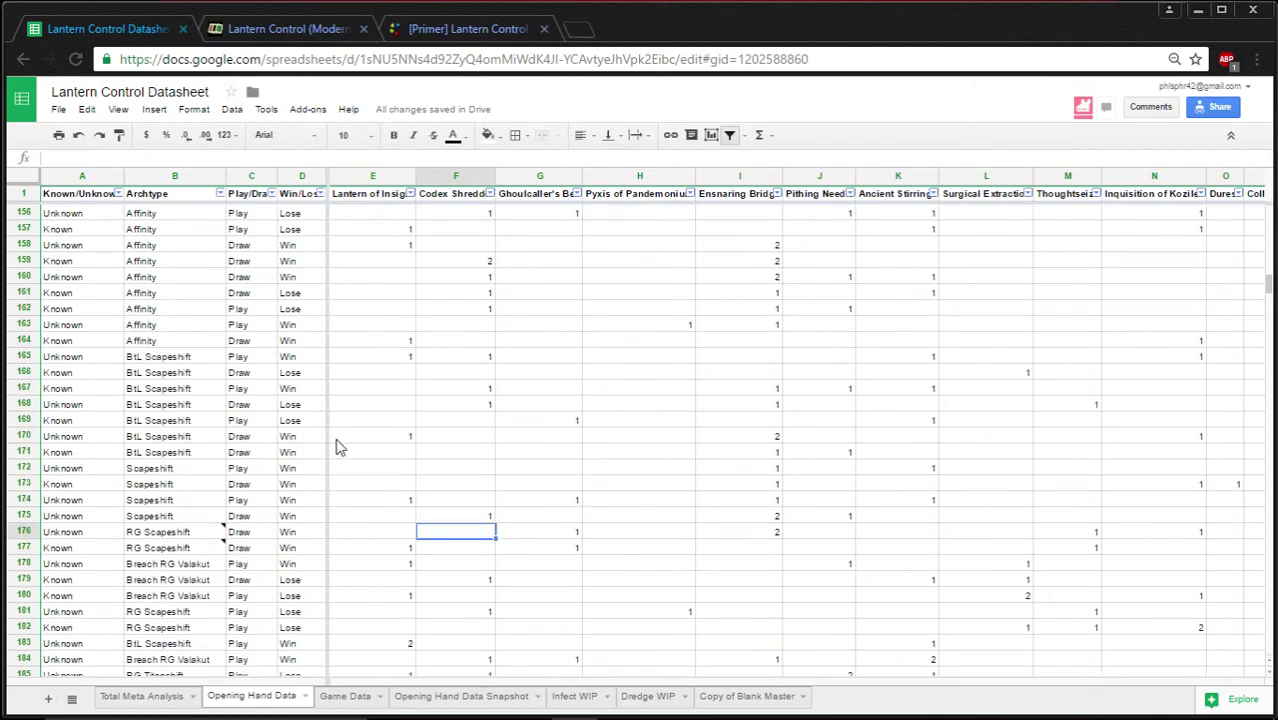
Step: Check row 177's archetype and Lantern of Insight entries, and return to the first data rows
{"action": "left_click", "coordinate": [95, 548]}
{"action": "left_click", "coordinate": [170, 548]}
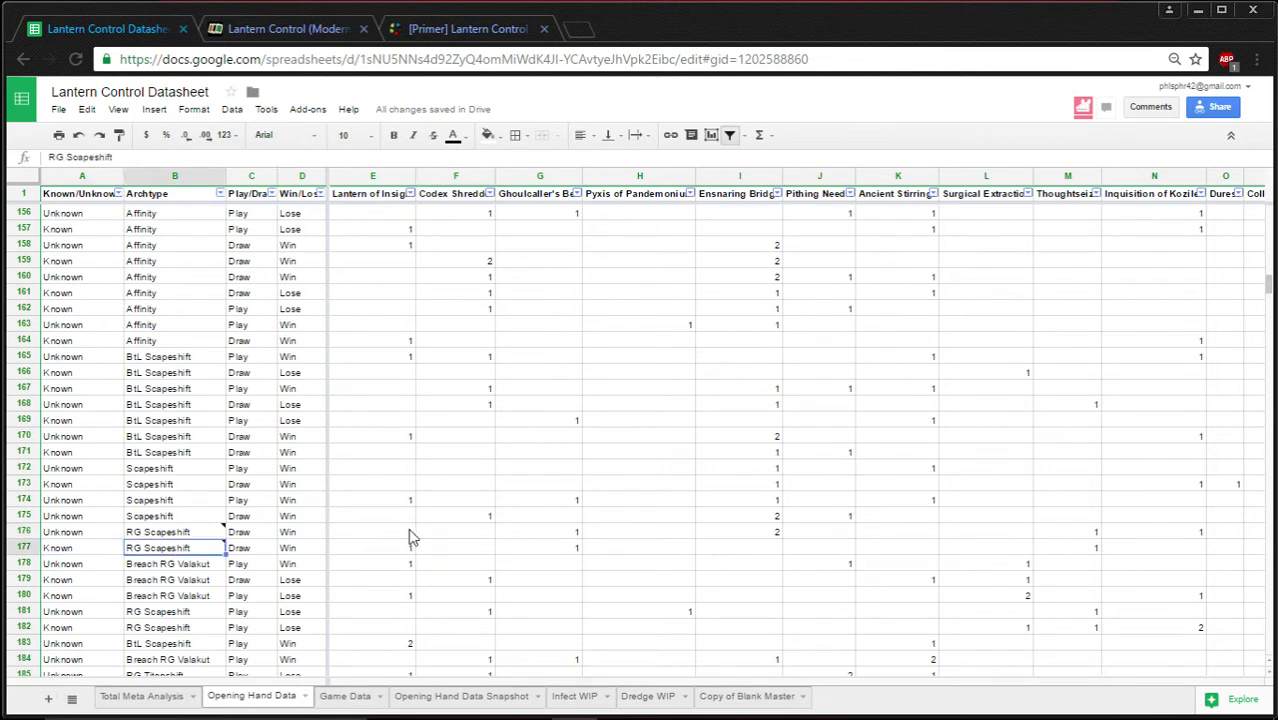
{"action": "left_click", "coordinate": [376, 550]}
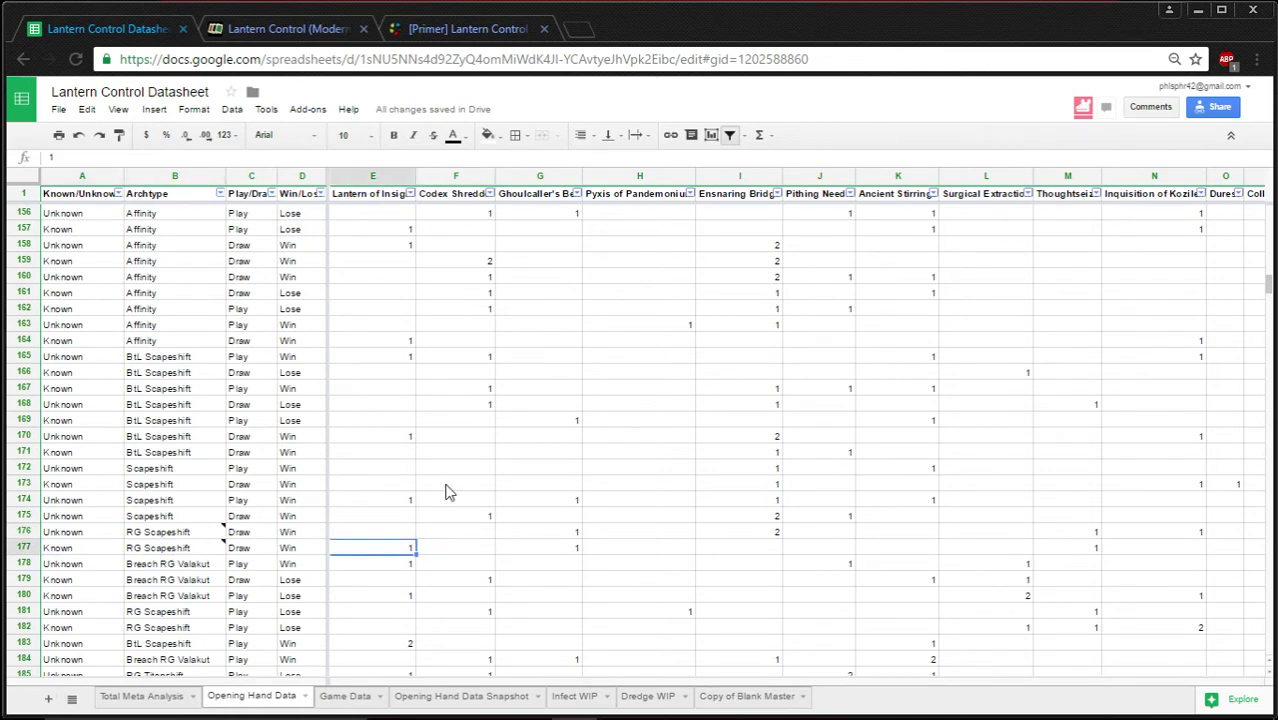
{"action": "scroll", "coordinate": [448, 492], "scroll_direction": "up", "scroll_amount": 20}
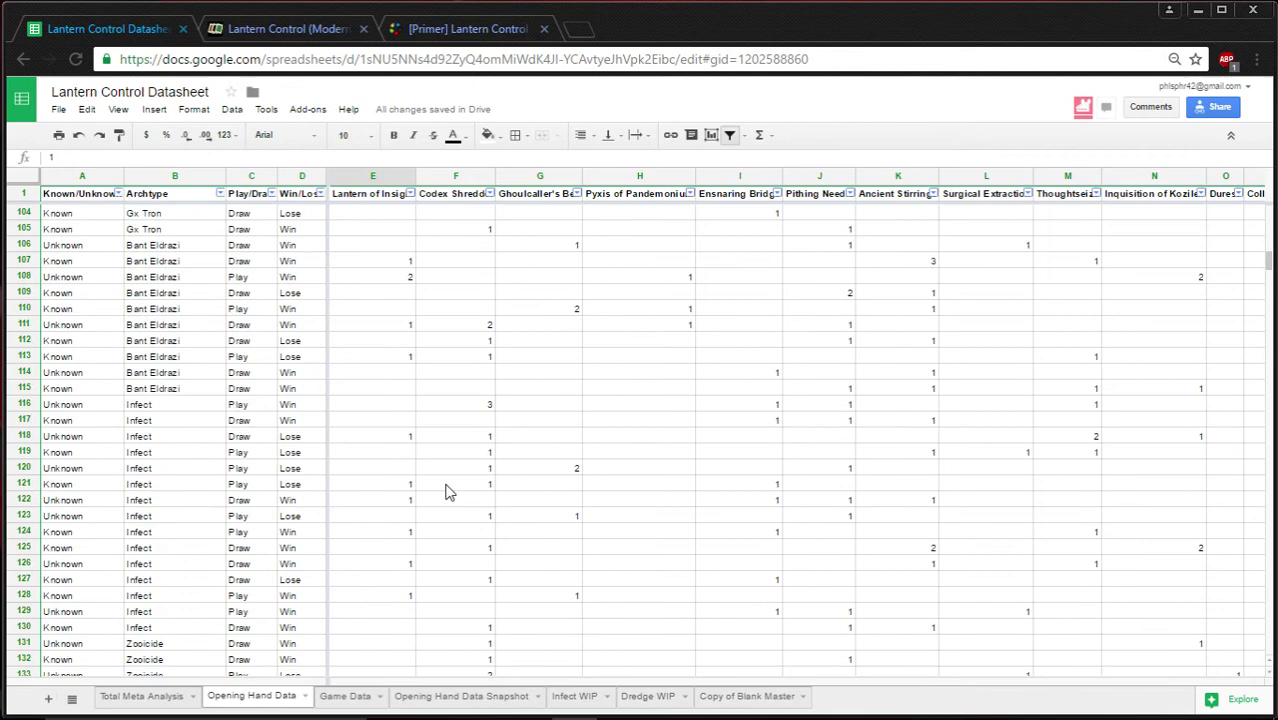
{"action": "scroll", "coordinate": [448, 492], "scroll_direction": "up", "scroll_amount": 15}
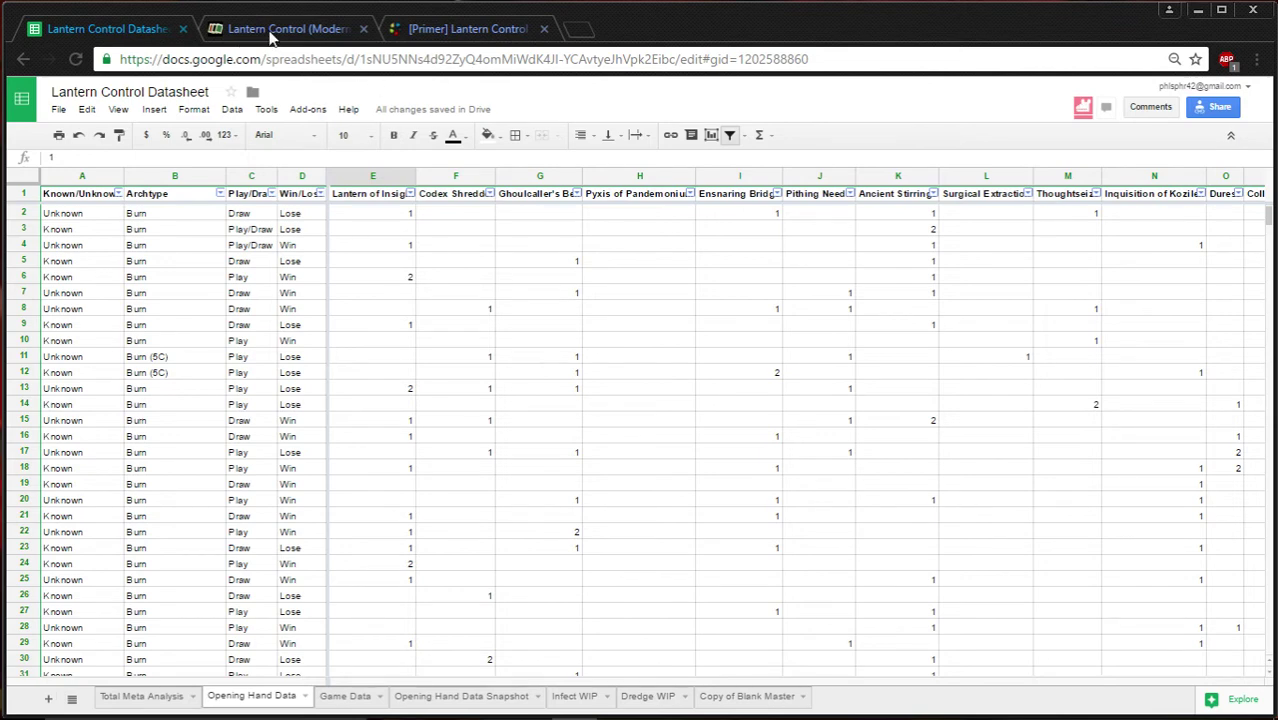
Step: View the Opening Hand Data Snapshot sheet, checking the average cards in opening hand formula and the note in A4
{"action": "left_click", "coordinate": [483, 700]}
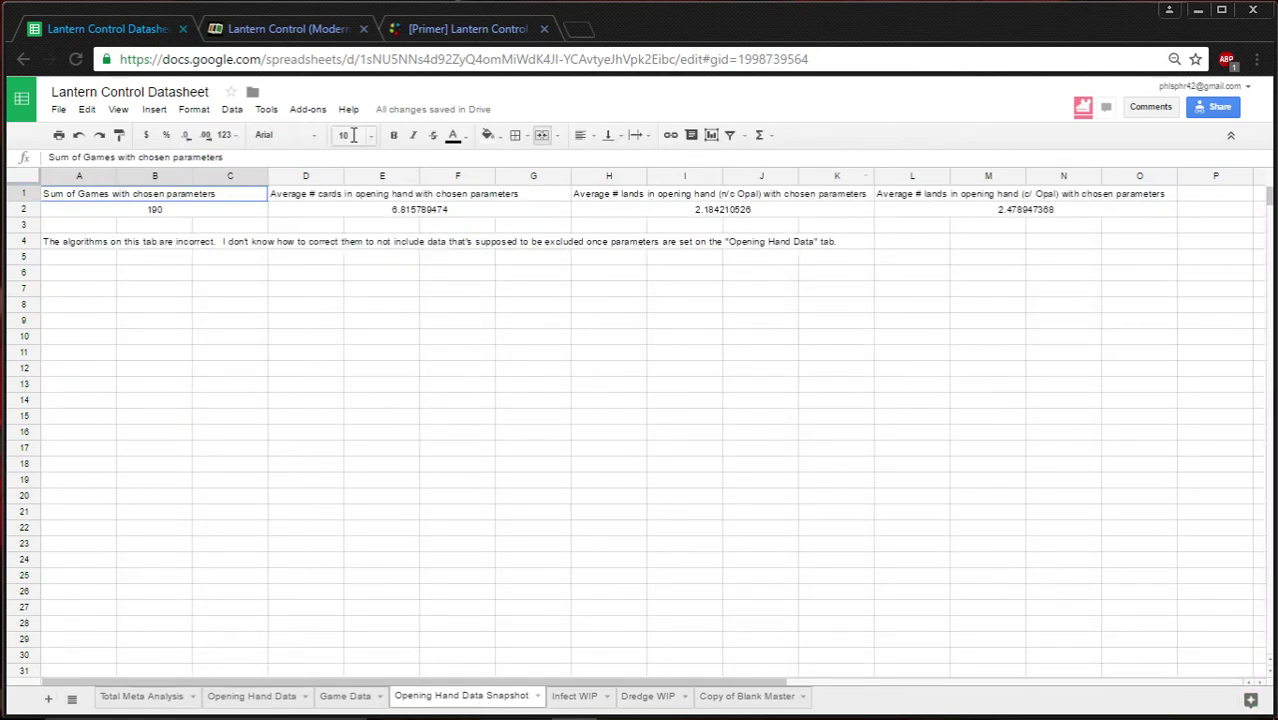
{"action": "left_click", "coordinate": [203, 222]}
{"action": "left_click", "coordinate": [407, 222]}
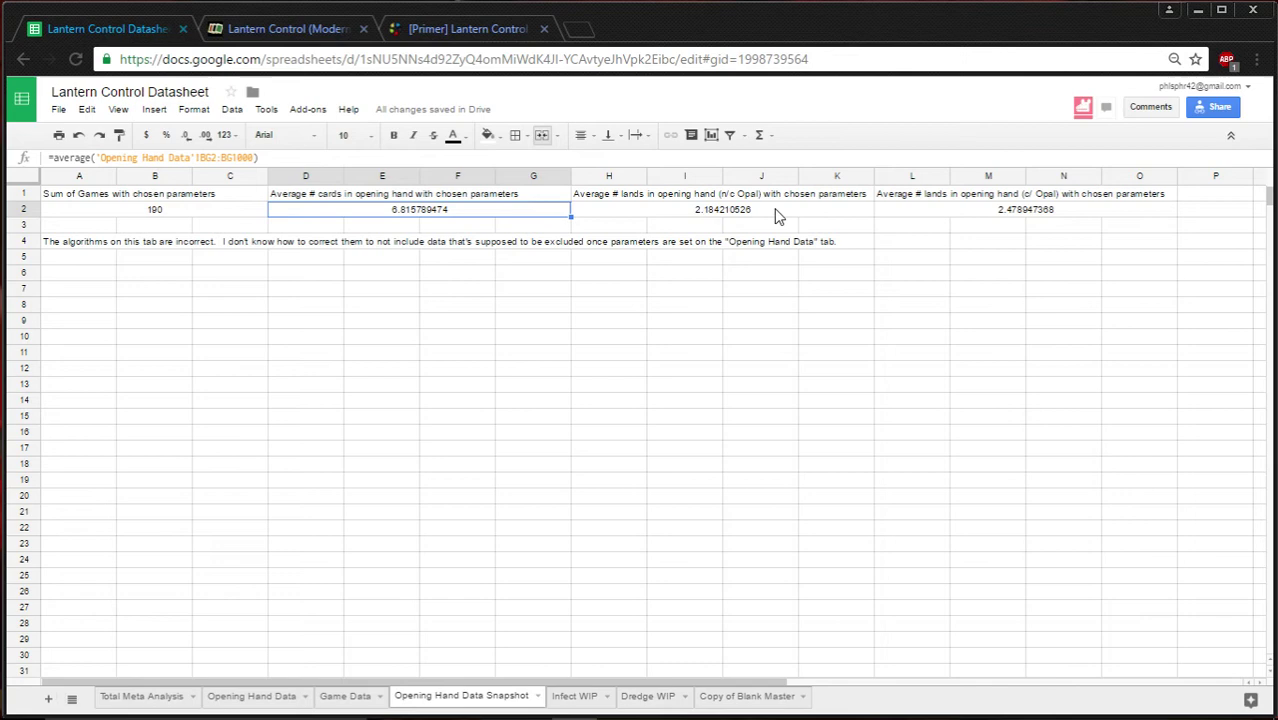
{"action": "left_click", "coordinate": [68, 245]}
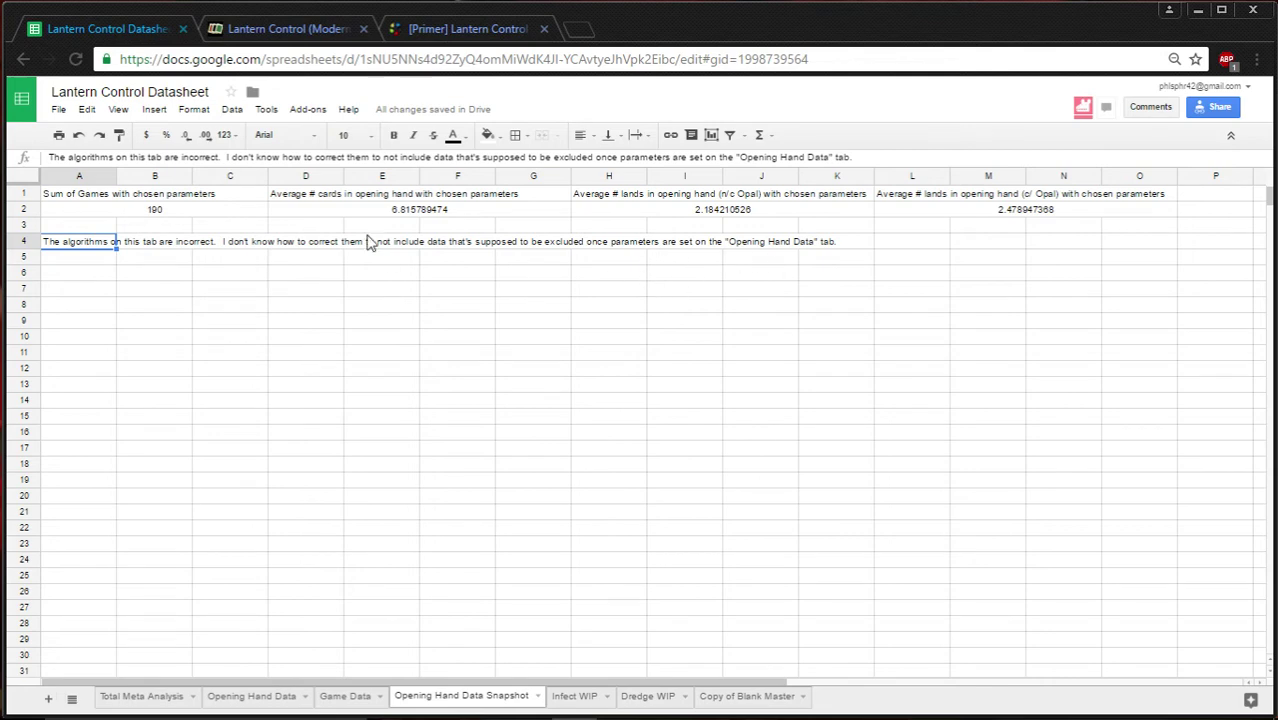
{"action": "left_click", "coordinate": [85, 277]}
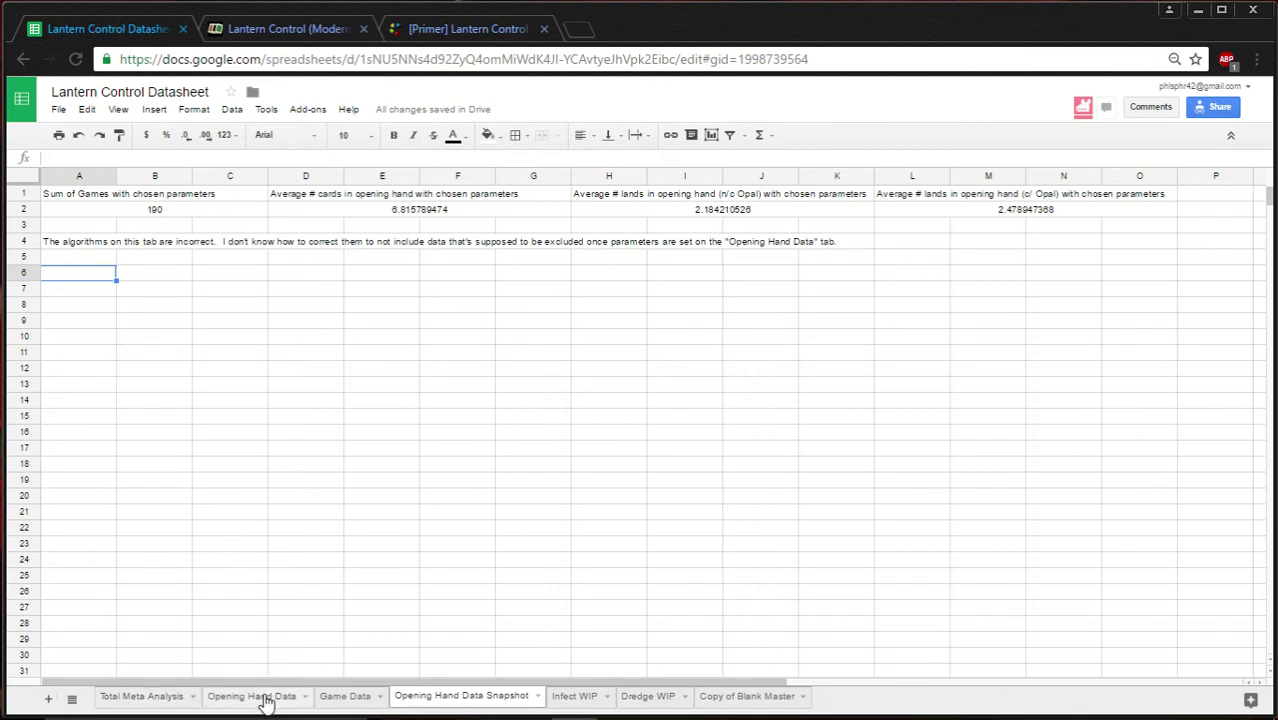
Step: Revisit the Opening Hand Data sheet and check Lightning Bolt's dominance on the Total Meta Analysis sheet
{"action": "left_click", "coordinate": [120, 200]}
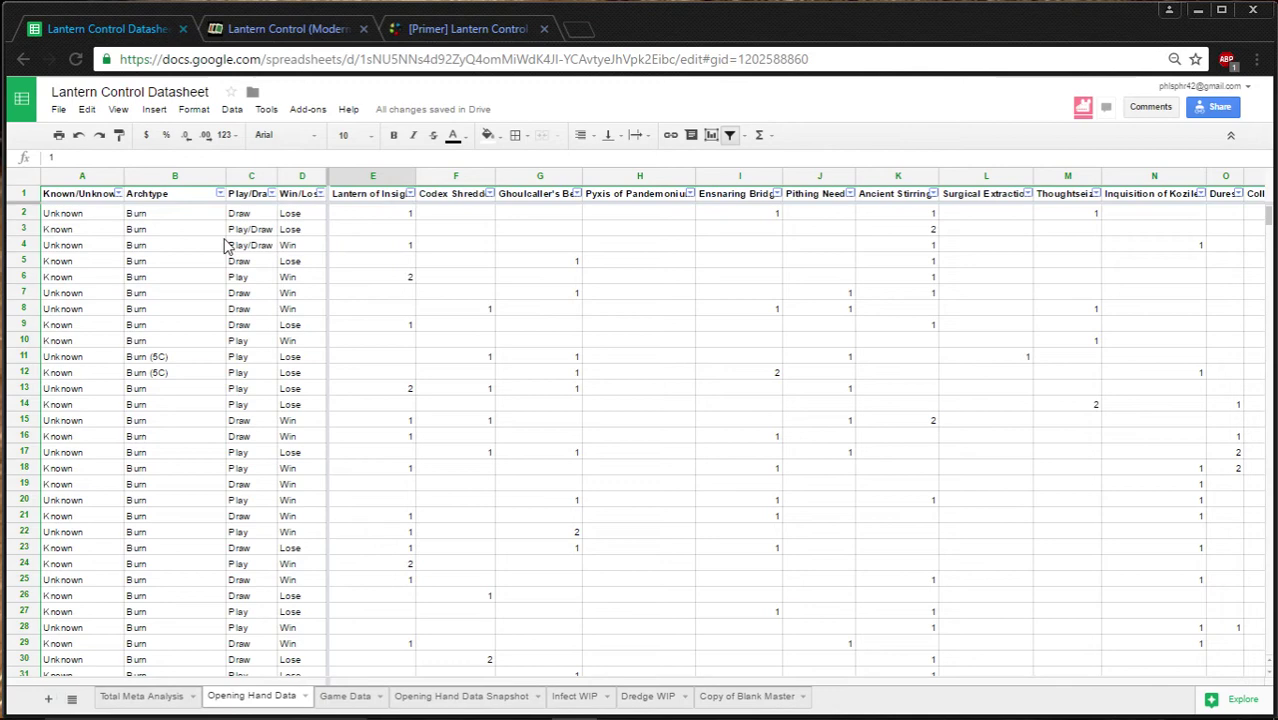
{"action": "left_click", "coordinate": [143, 704]}
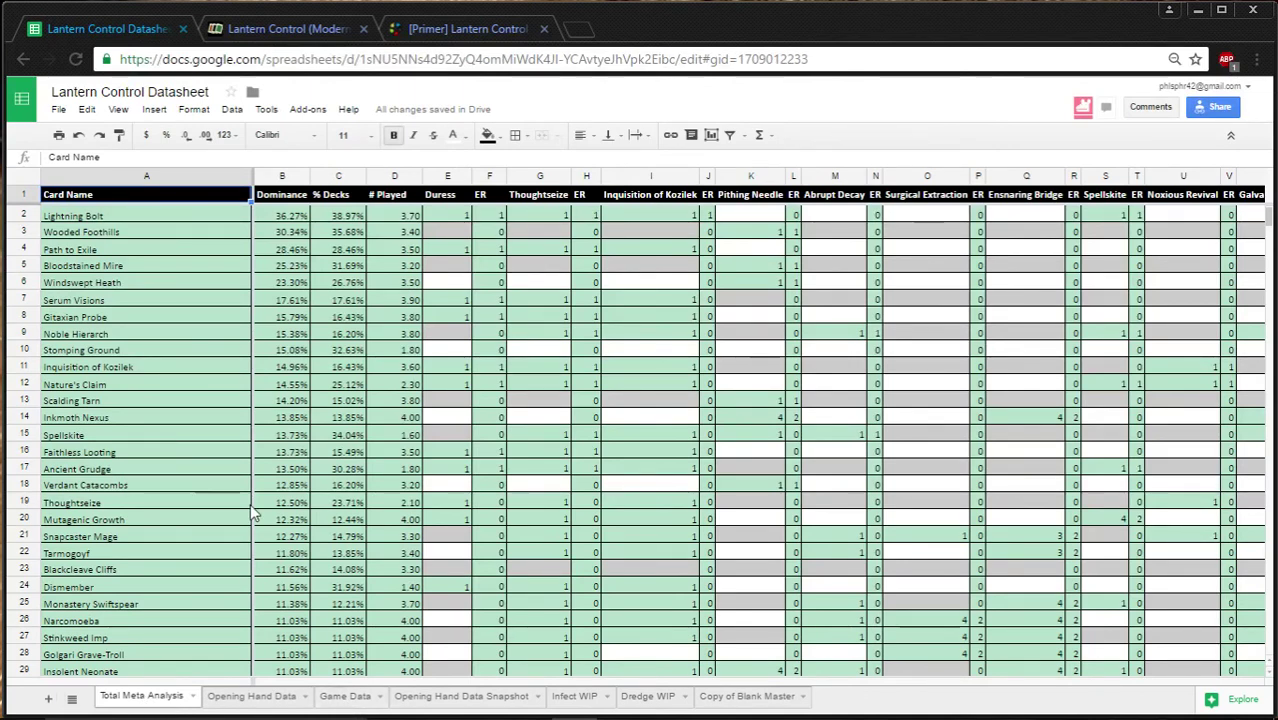
{"action": "left_click", "coordinate": [146, 220]}
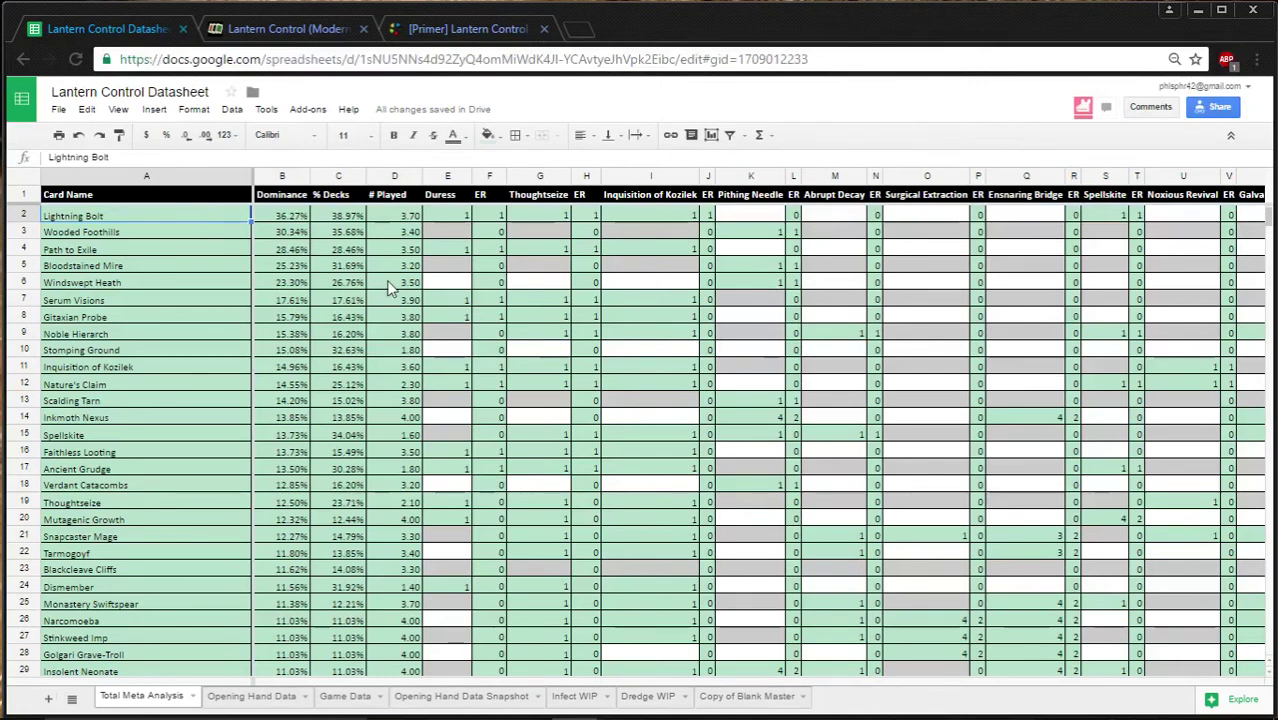
{"action": "key", "text": "Right"}
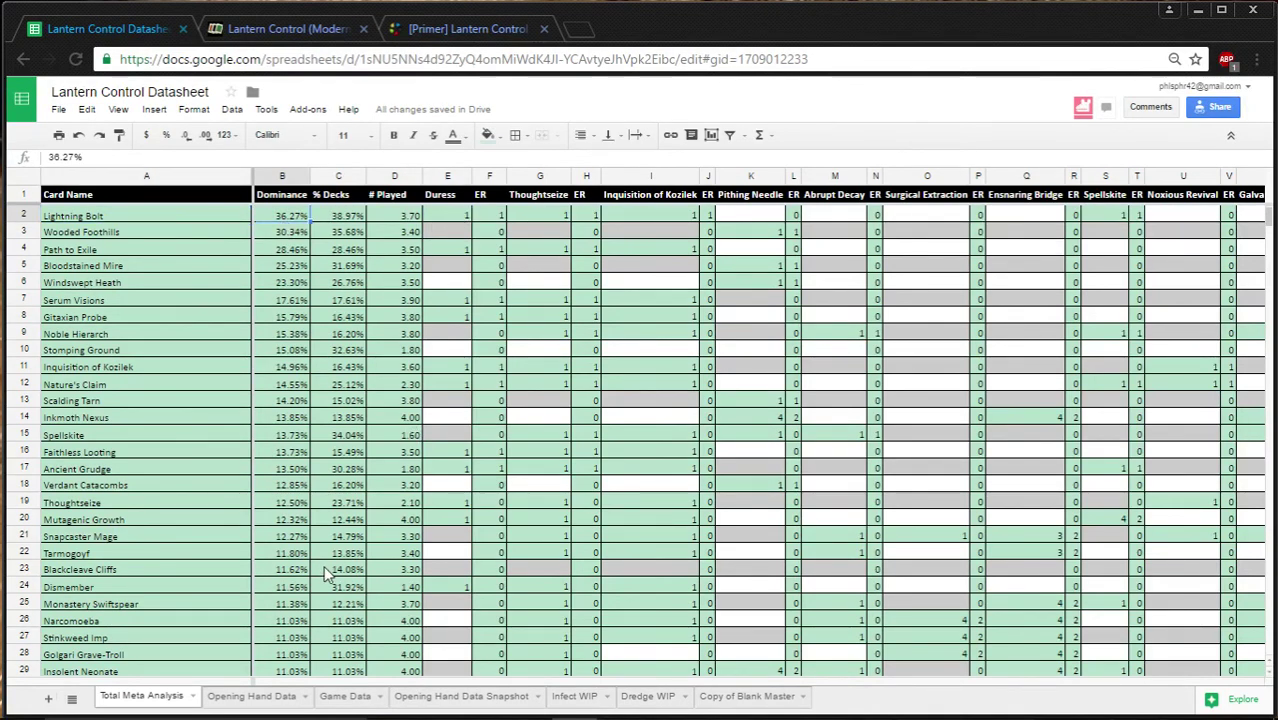
Step: Go back to the Opening Hand Data Snapshot sheet and check the average opening hand size cell again
{"action": "left_click", "coordinate": [462, 700]}
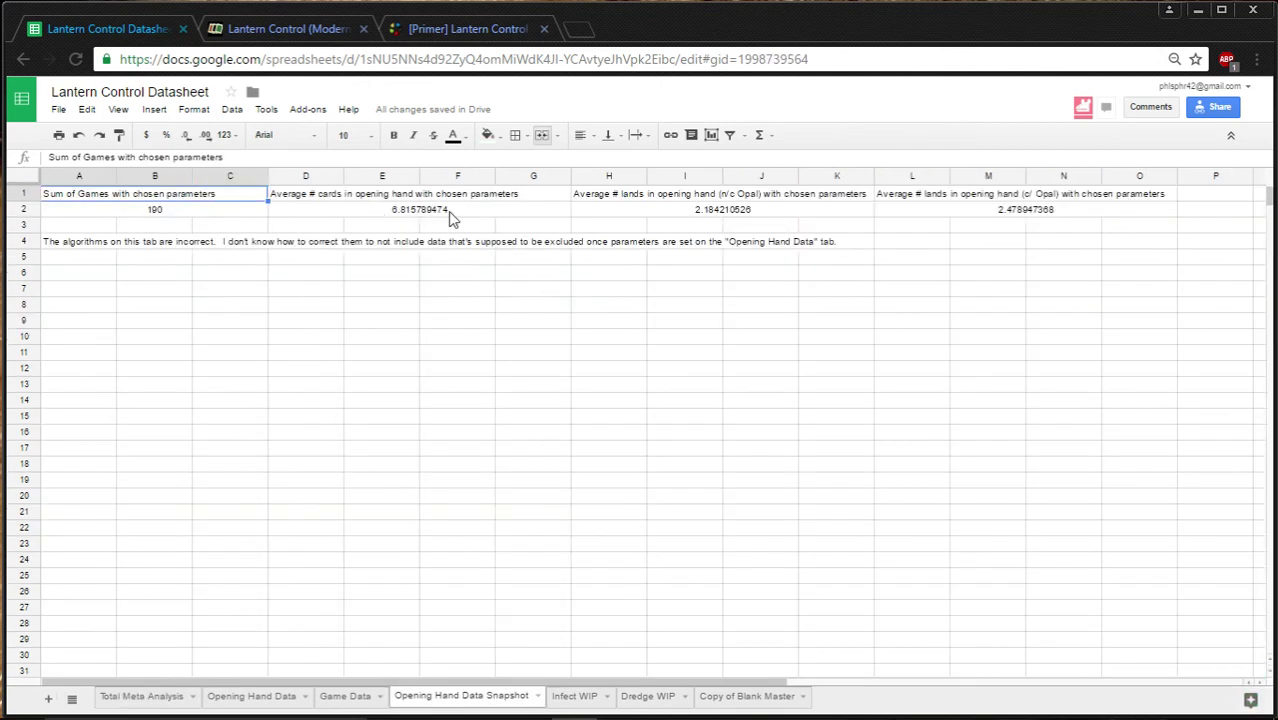
{"action": "left_click", "coordinate": [450, 218]}
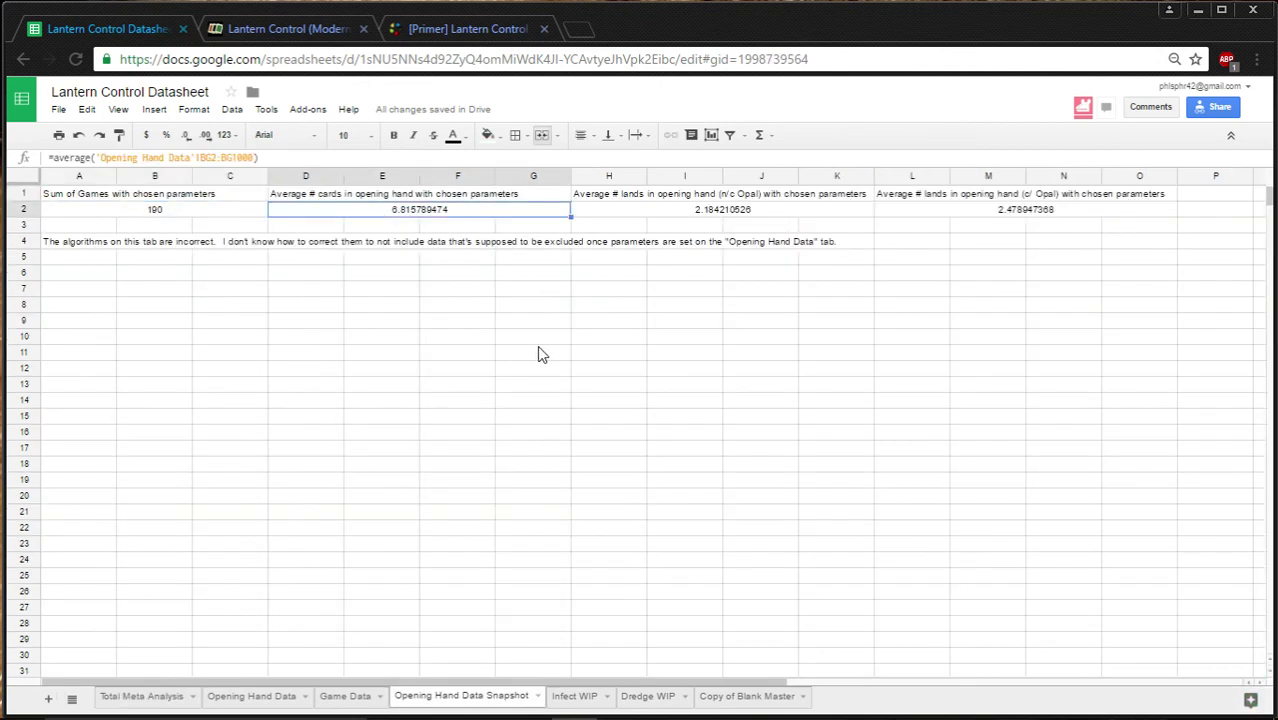
{"action": "left_click", "coordinate": [450, 323]}
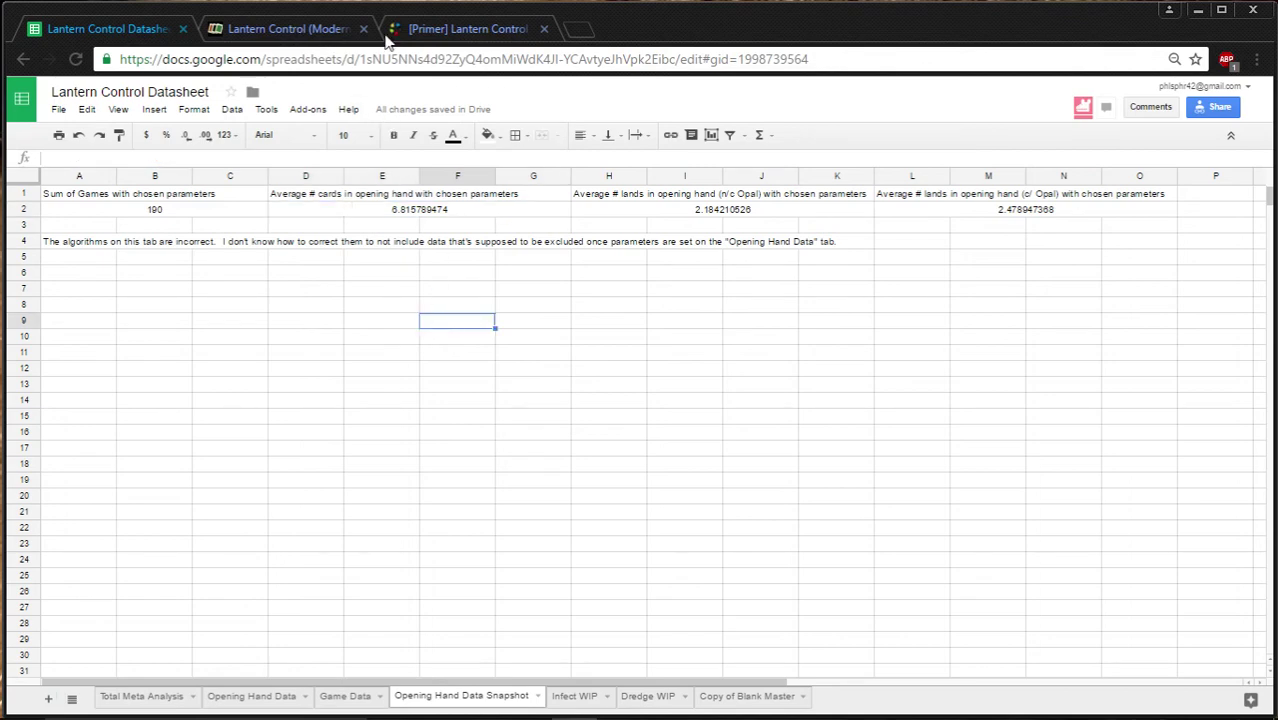
Step: Switch to the TappedOut Lantern Control deck page and preview Leyline of Sanctity in the sideboard
{"action": "left_click", "coordinate": [290, 28]}
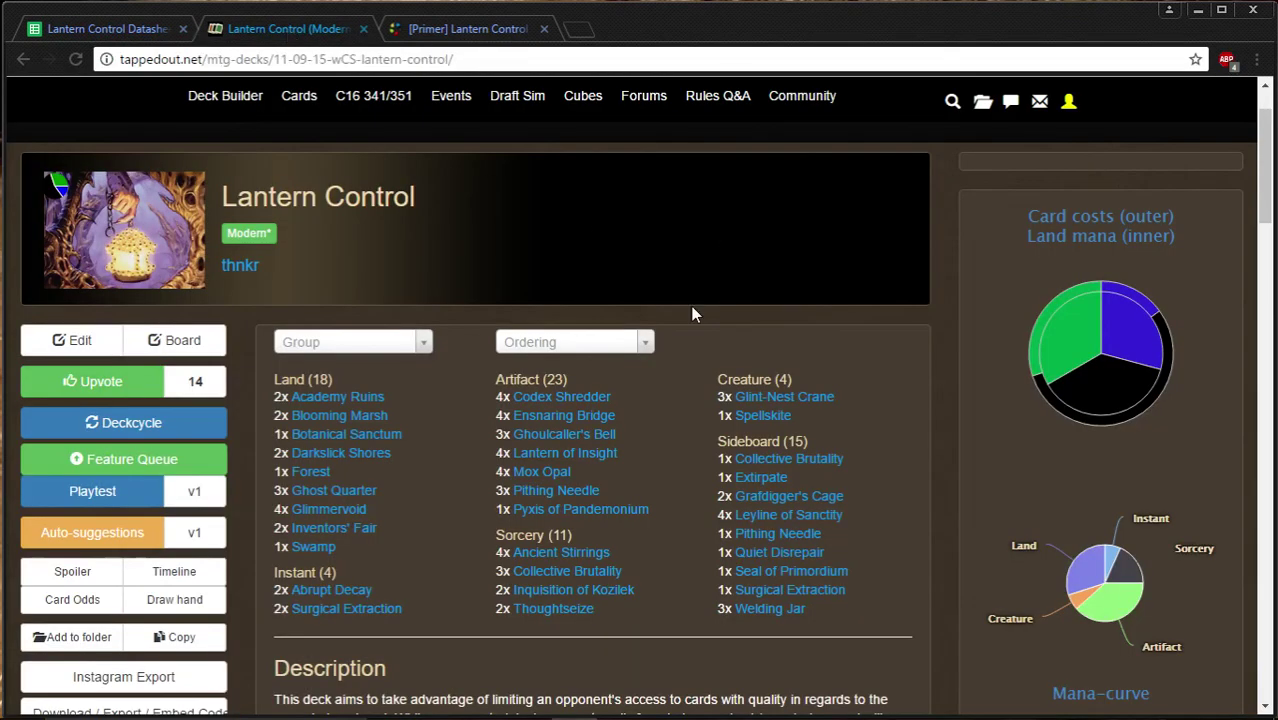
{"action": "scroll", "coordinate": [691, 306], "scroll_direction": "down", "scroll_amount": 1}
{"action": "mouse_move", "coordinate": [814, 434]}
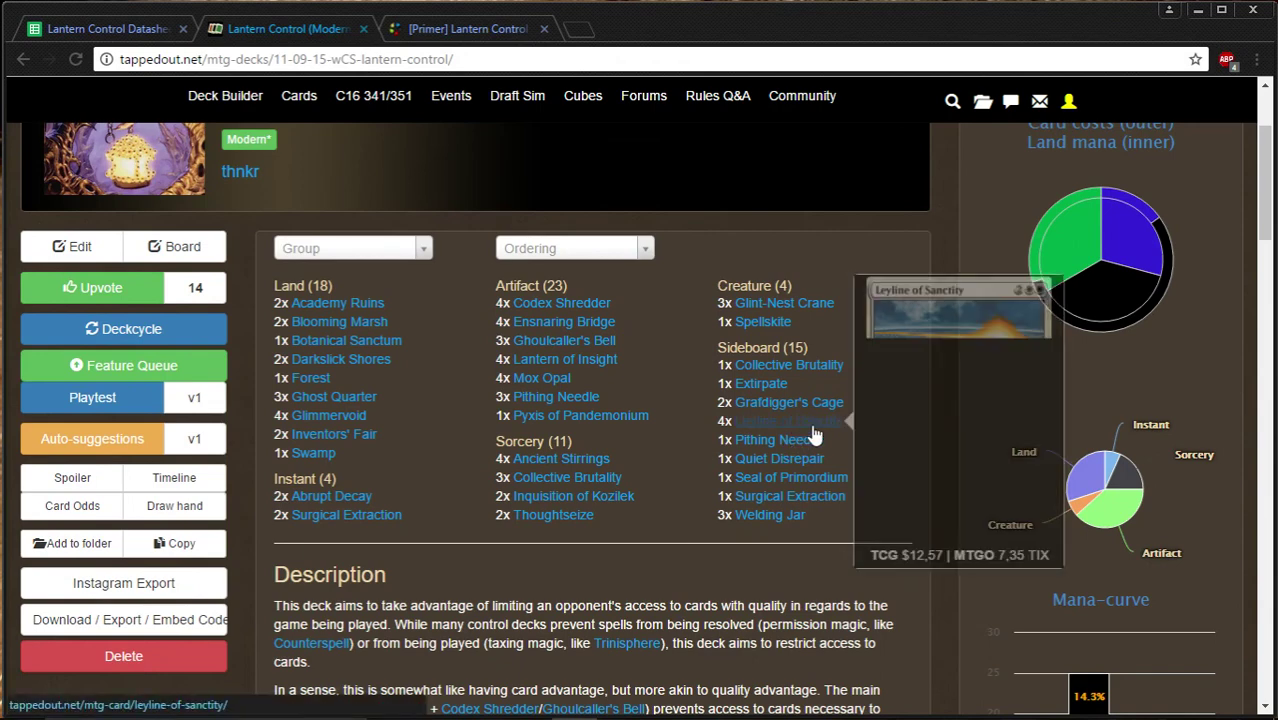